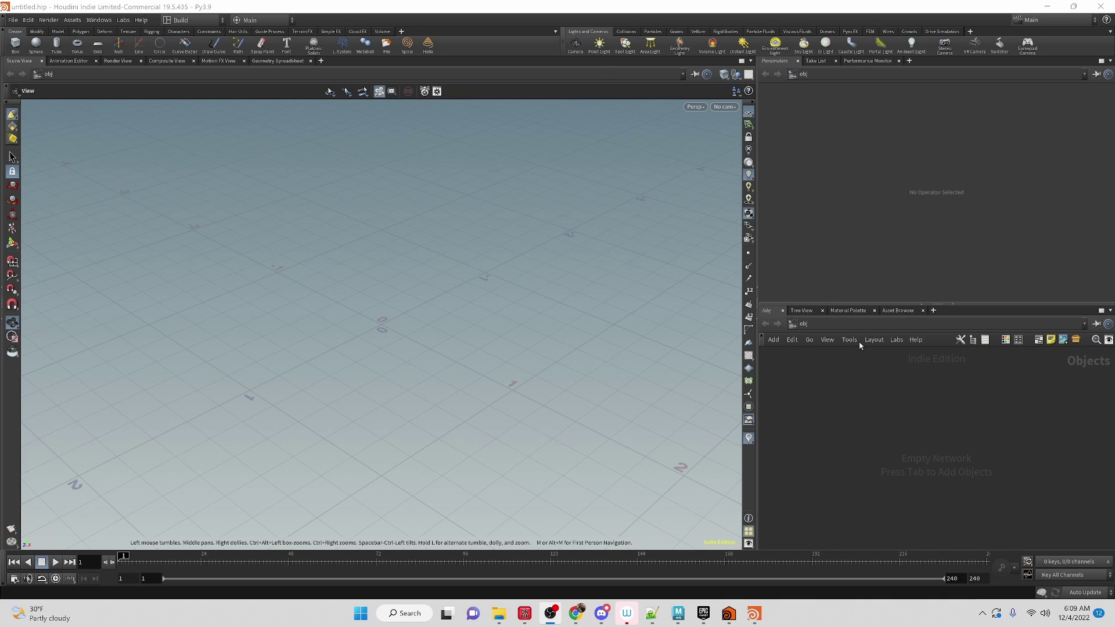
# - Create a Geometry object in the object network and go inside it
pyautogui.rightClick(863, 403)
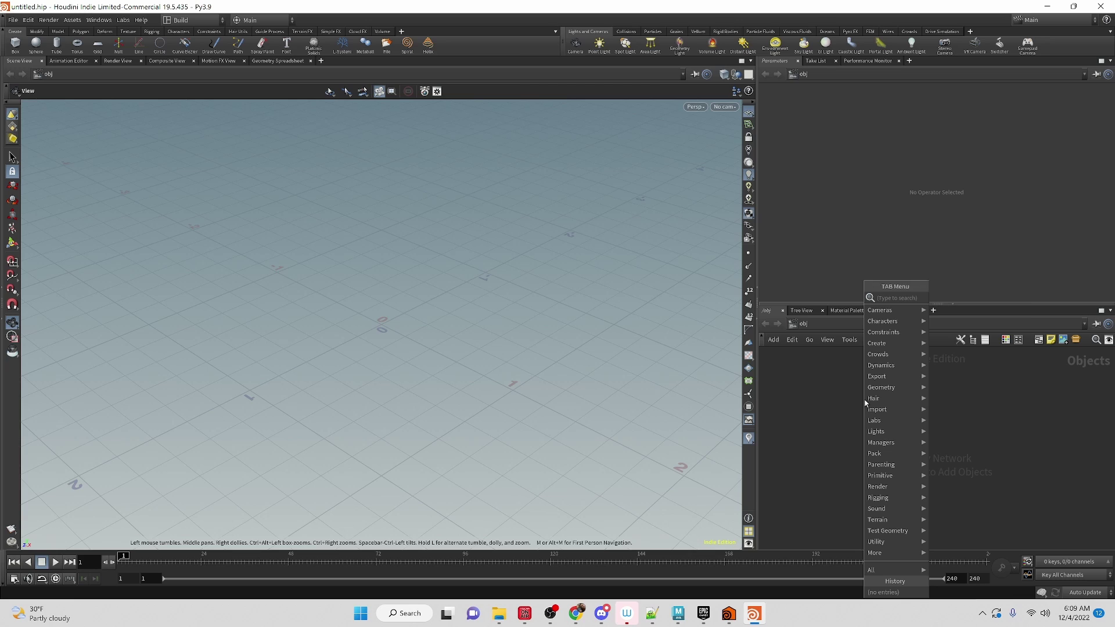
pyautogui.write('geo')
pyautogui.press('Return')
pyautogui.click(864, 404)
pyautogui.click(865, 403)
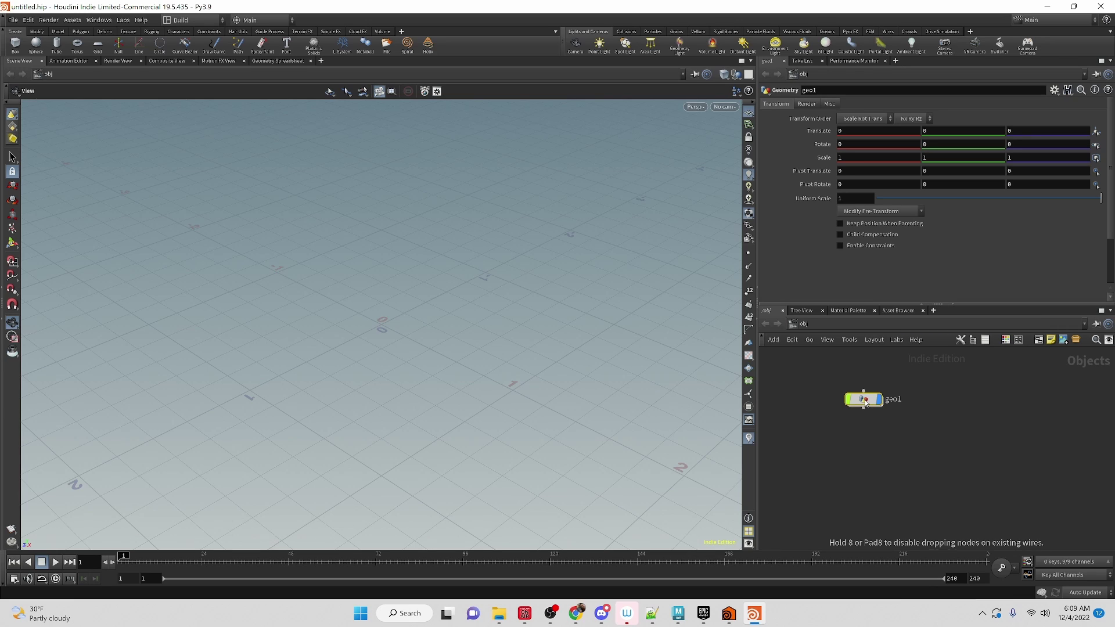
pyautogui.doubleClick(859, 398)
# - Add a Grid node to the geometry network
pyautogui.press('Tab')
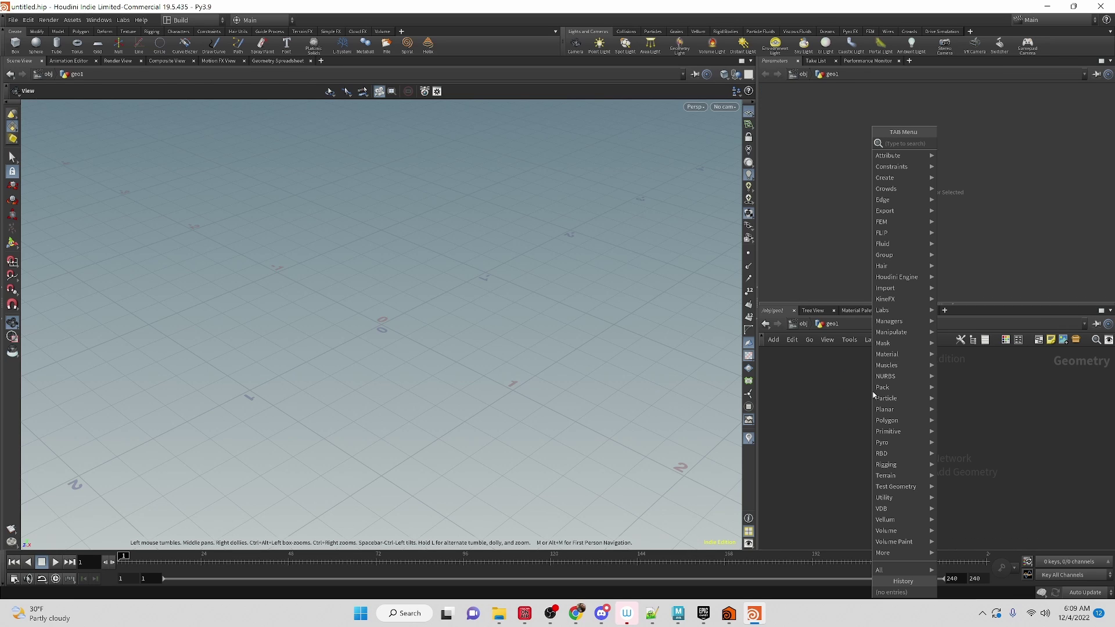
pyautogui.write('grid')
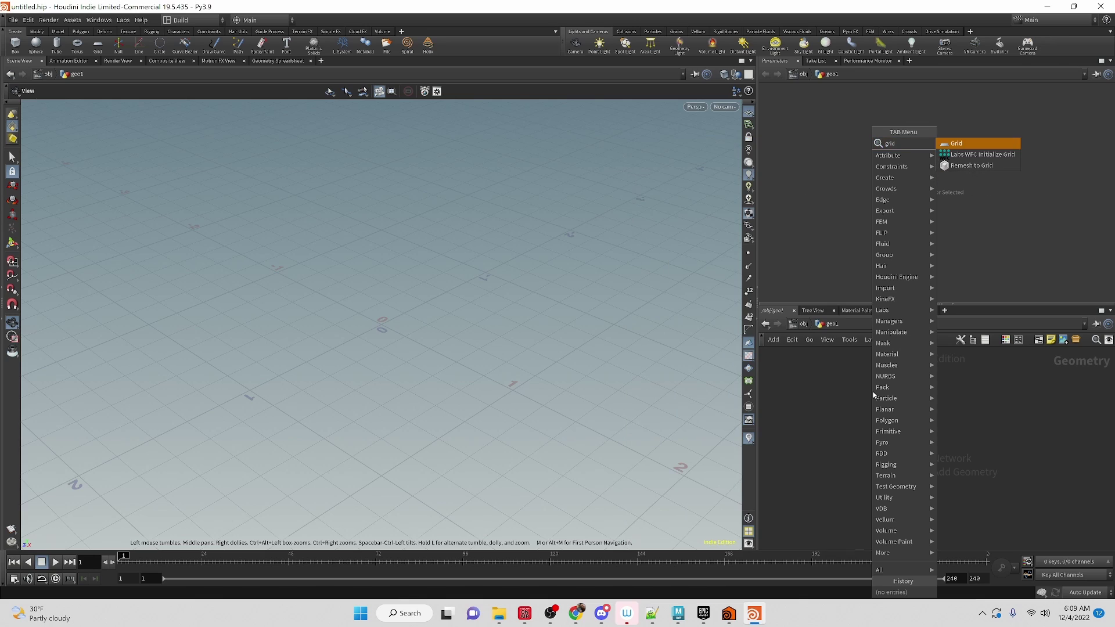
pyautogui.press('Return')
pyautogui.click(871, 392)
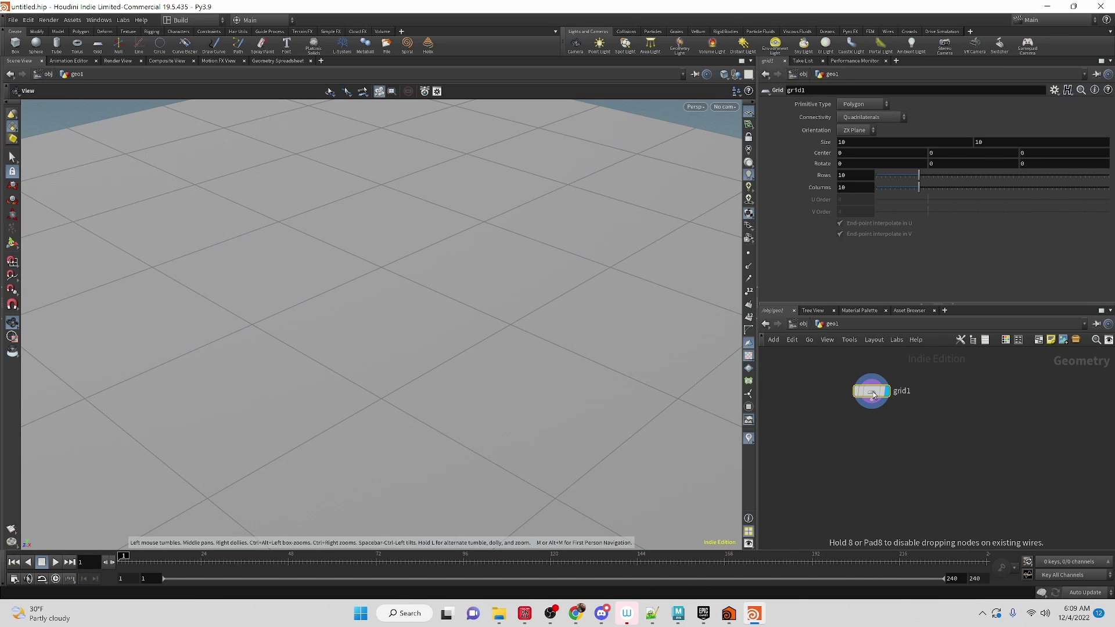
# - Add a Box node beside the Grid node
pyautogui.press('Tab')
pyautogui.write('box')
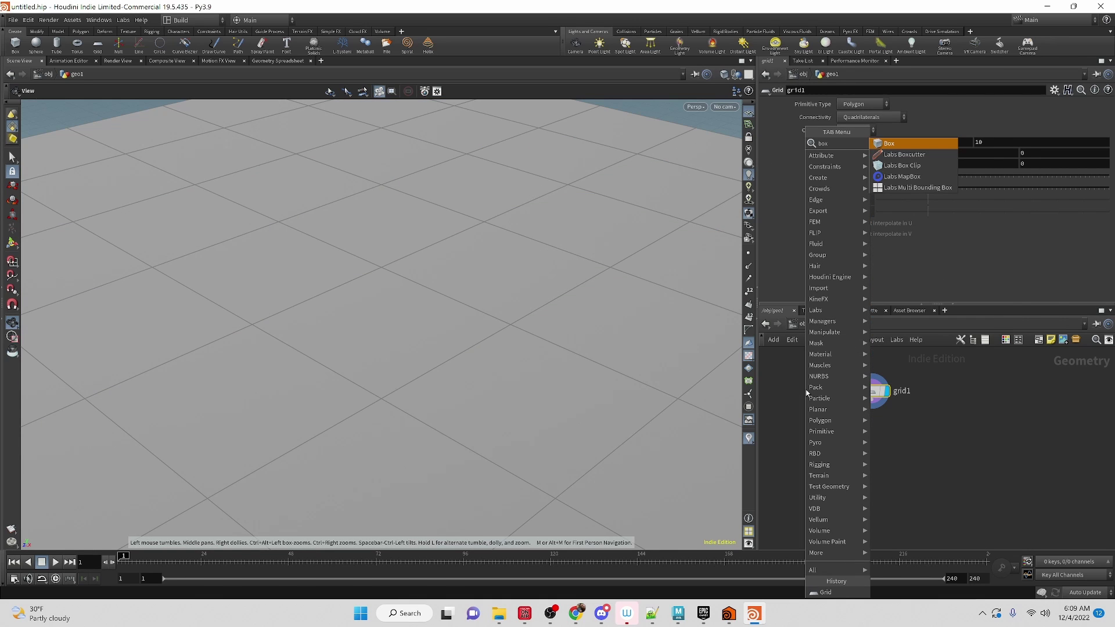
pyautogui.press('Return')
pyautogui.click(806, 393)
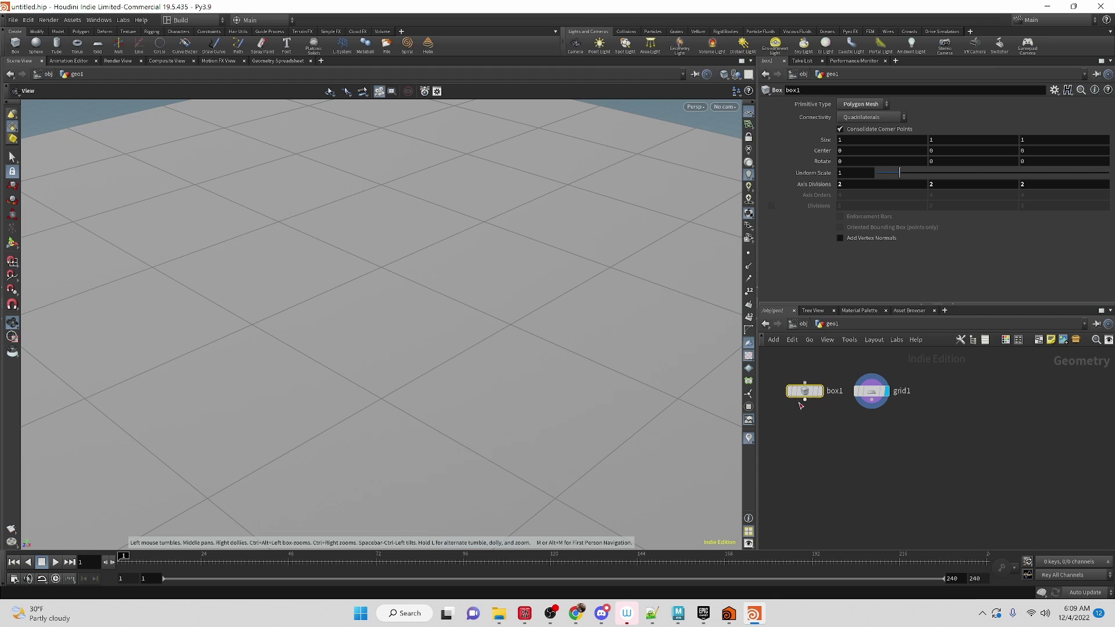
# - Attach a Color node to the Box node's output and set the box size to 0.2 on all three axes
pyautogui.press('Tab')
pyautogui.write('co')
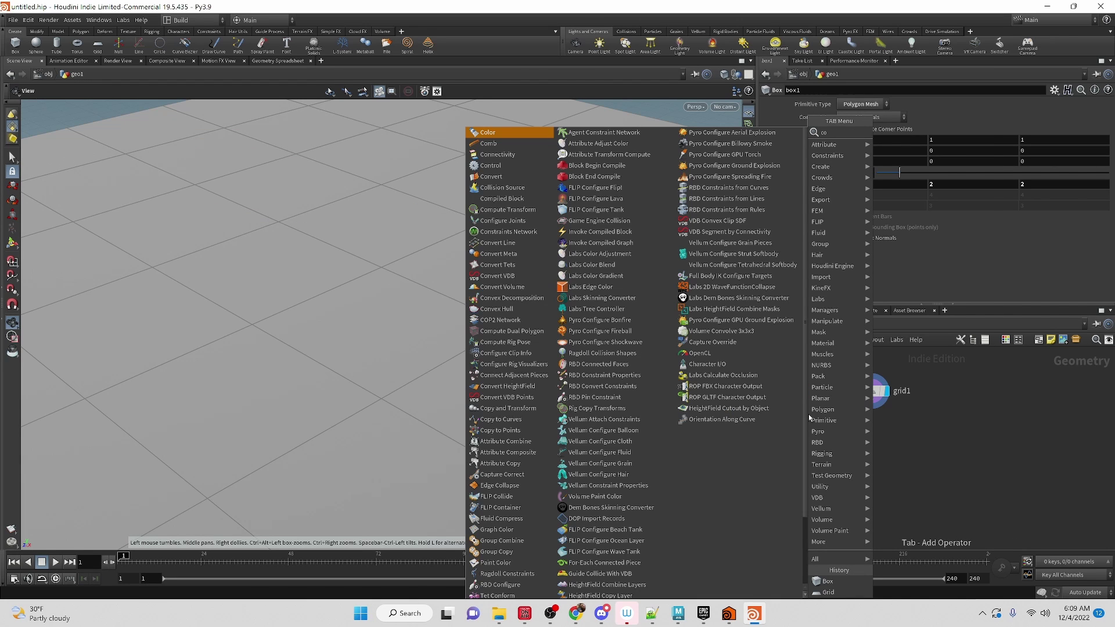
pyautogui.press('Return')
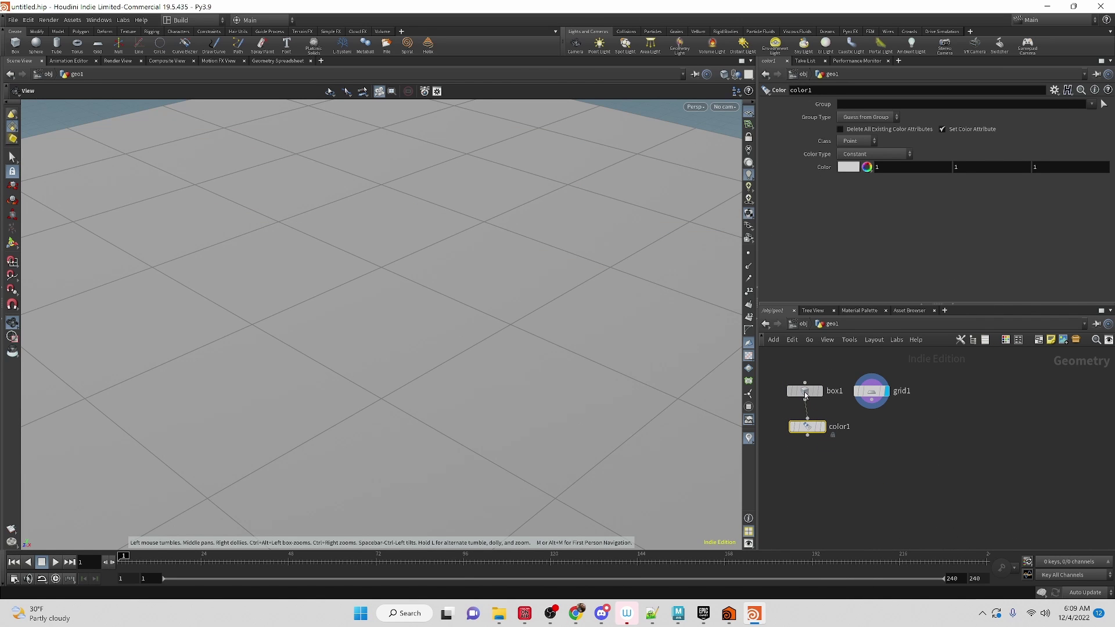
pyautogui.click(805, 390)
pyautogui.moveTo(818, 142); pyautogui.dragTo(824, 146, button='middle')
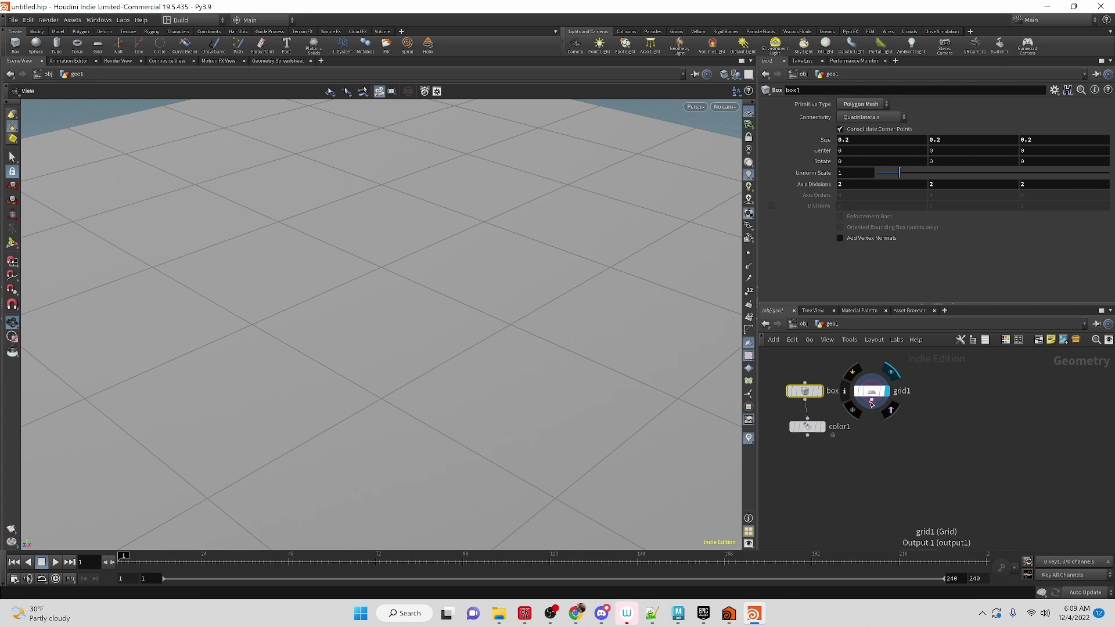
# - Attach a Scatter node to the grid's output, display its points, and switch the display to the Color node
pyautogui.moveTo(871, 400); pyautogui.dragTo(884, 419)
pyautogui.write('scat')
pyautogui.press('Return')
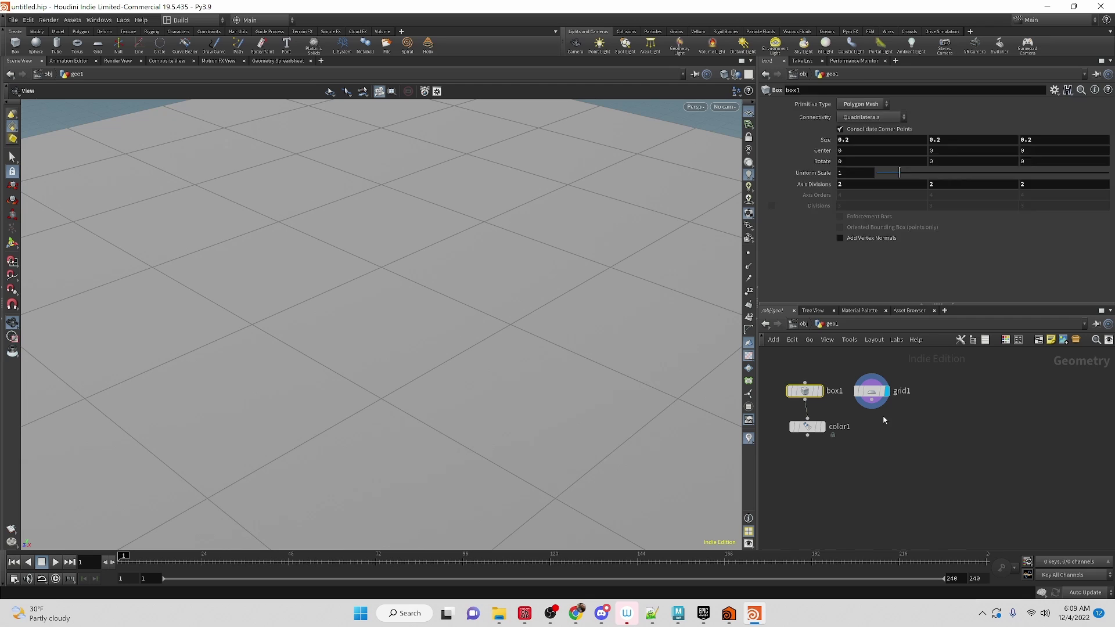
pyautogui.click(883, 427)
pyautogui.click(897, 426)
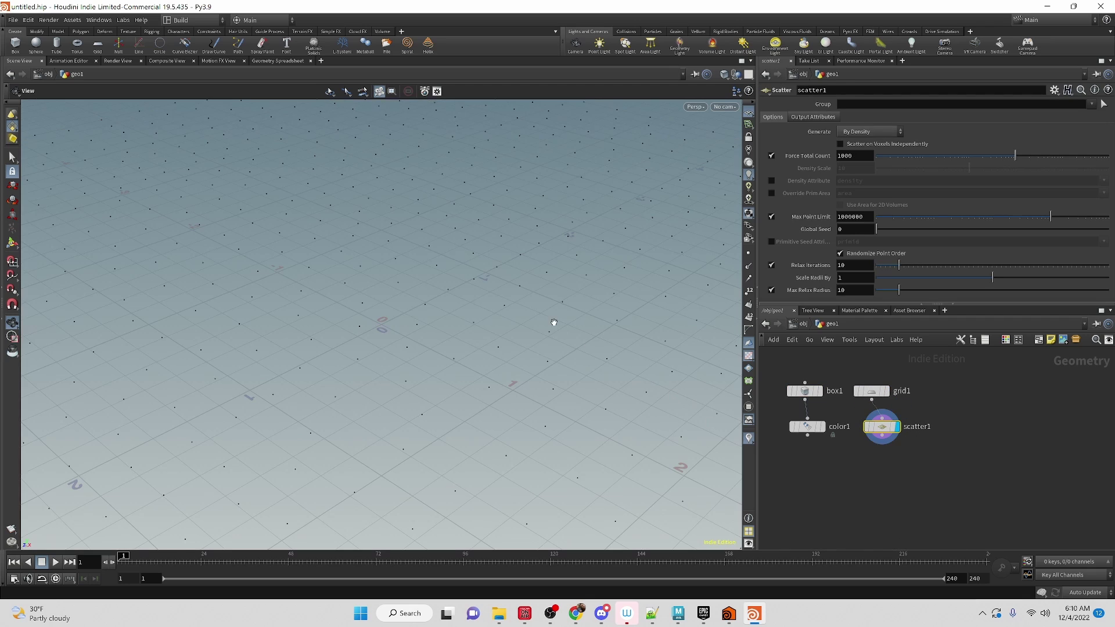
pyautogui.click(824, 428)
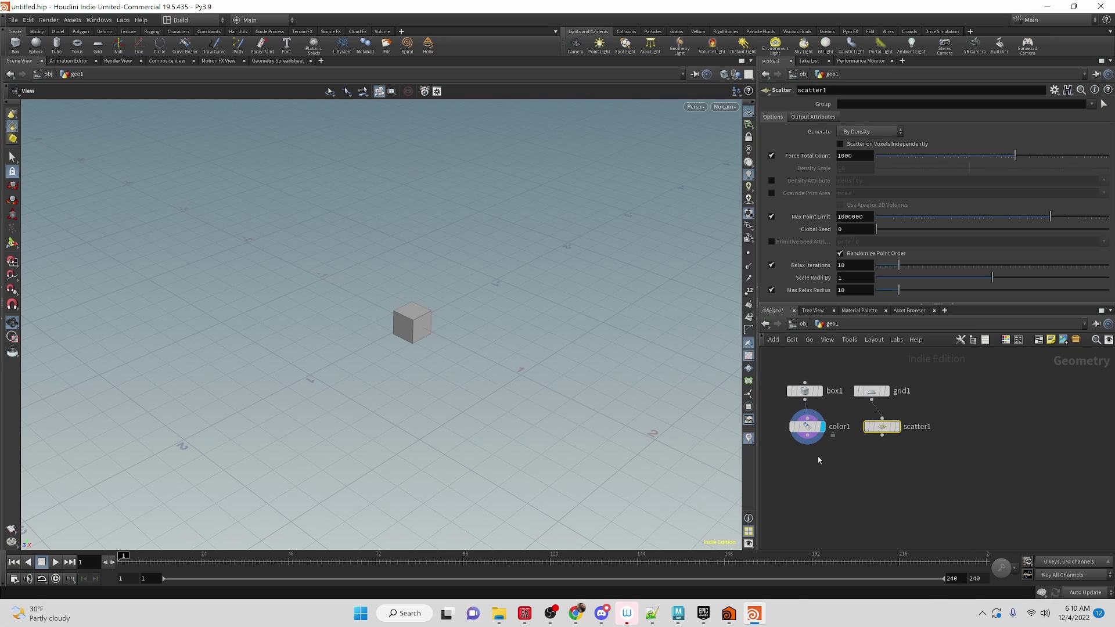
# - Add a Copy to Points node below the Color and Scatter nodes
pyautogui.press('Tab')
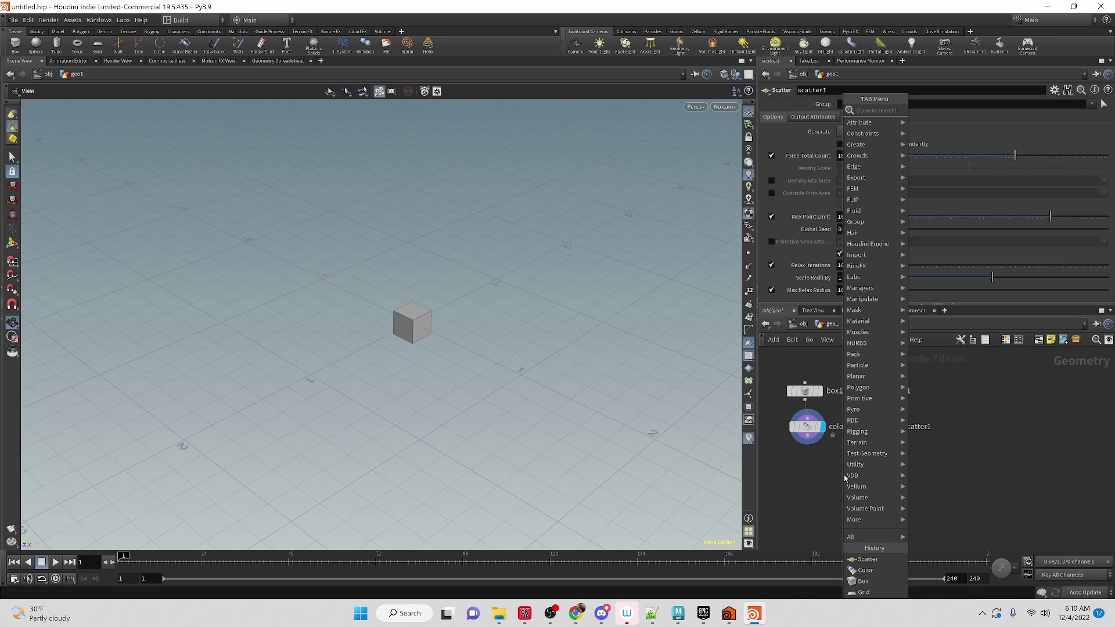
pyautogui.write('co')
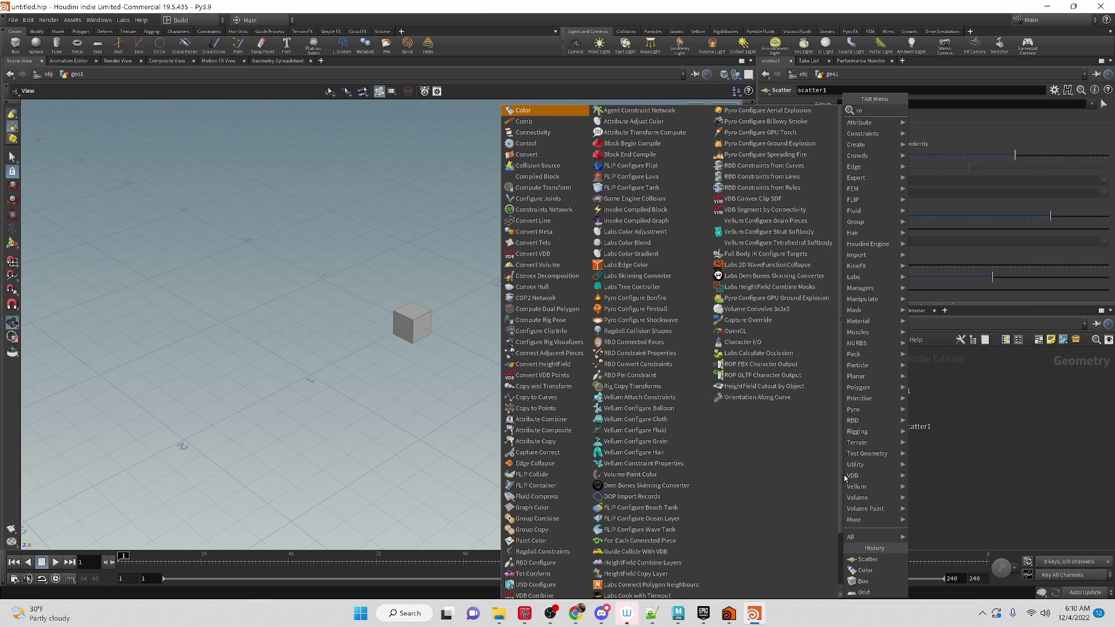
pyautogui.write('py')
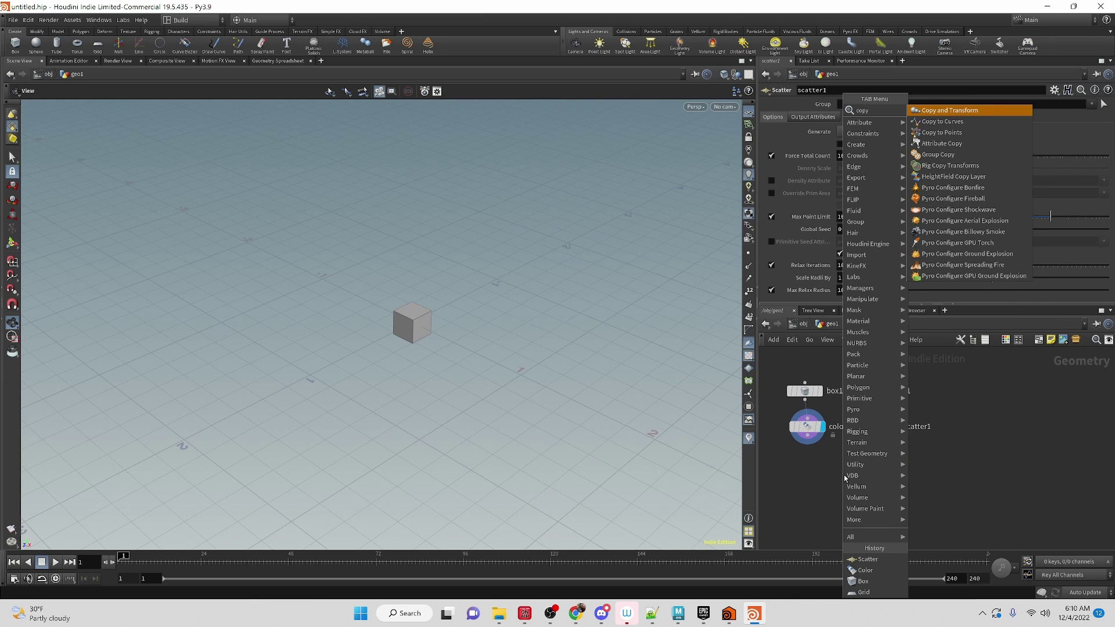
pyautogui.press('Down')
pyautogui.press('Down')
pyautogui.press('Return')
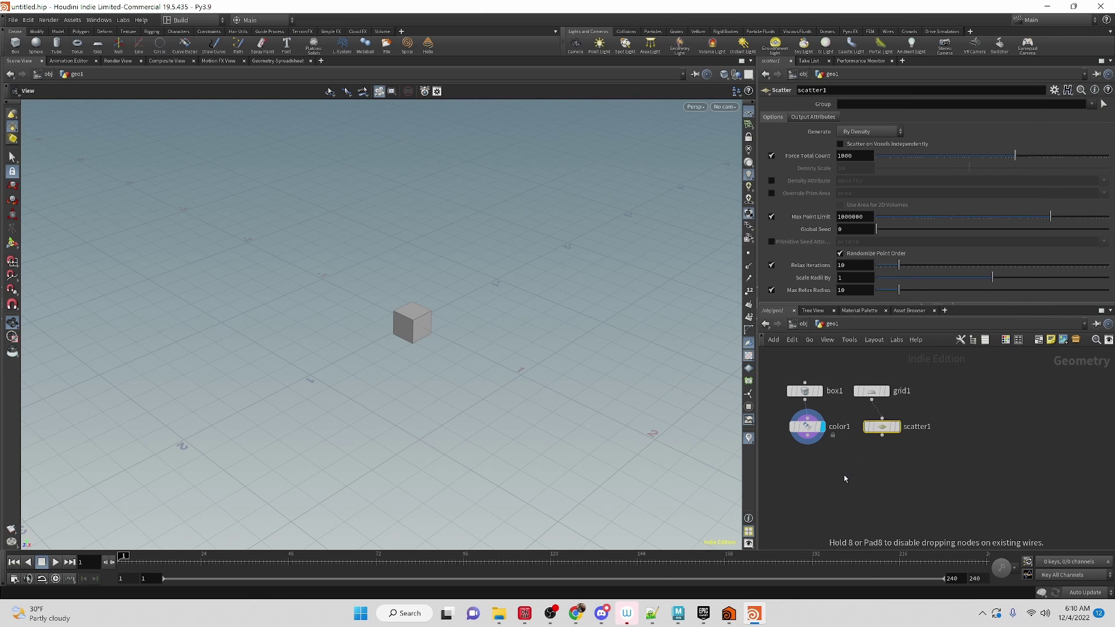
pyautogui.click(843, 475)
# - Wire the Color node into Copy to Points' first input and Scatter into its second, and display the copied boxes
pyautogui.moveTo(834, 465); pyautogui.dragTo(807, 434)
pyautogui.moveTo(850, 465); pyautogui.dragTo(882, 436)
pyautogui.click(857, 475)
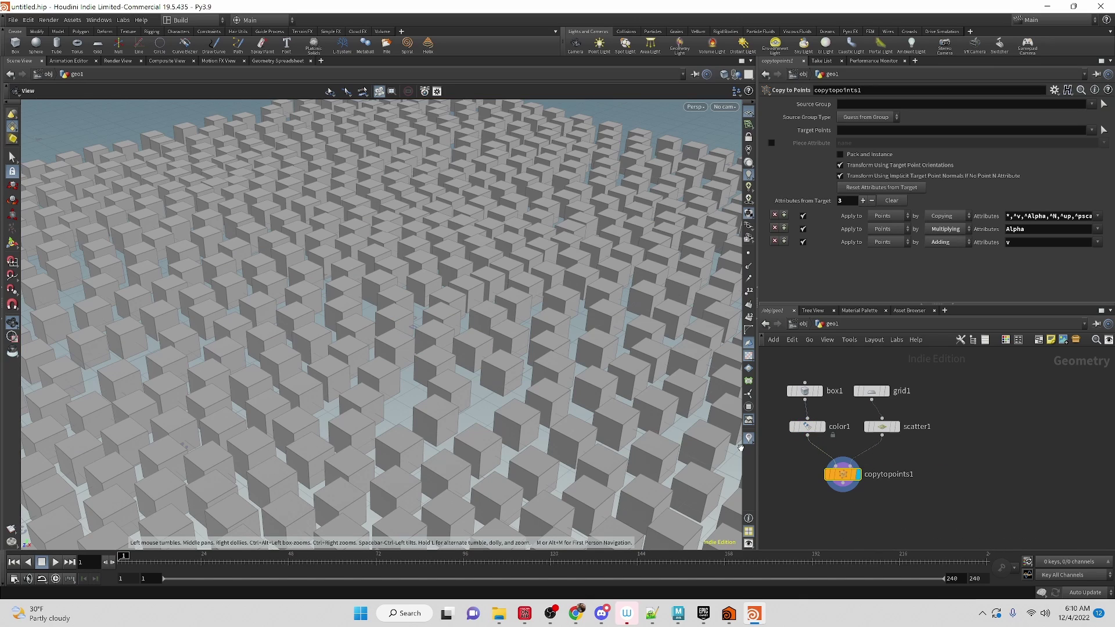
pyautogui.moveTo(448, 339); pyautogui.dragTo(413, 294)
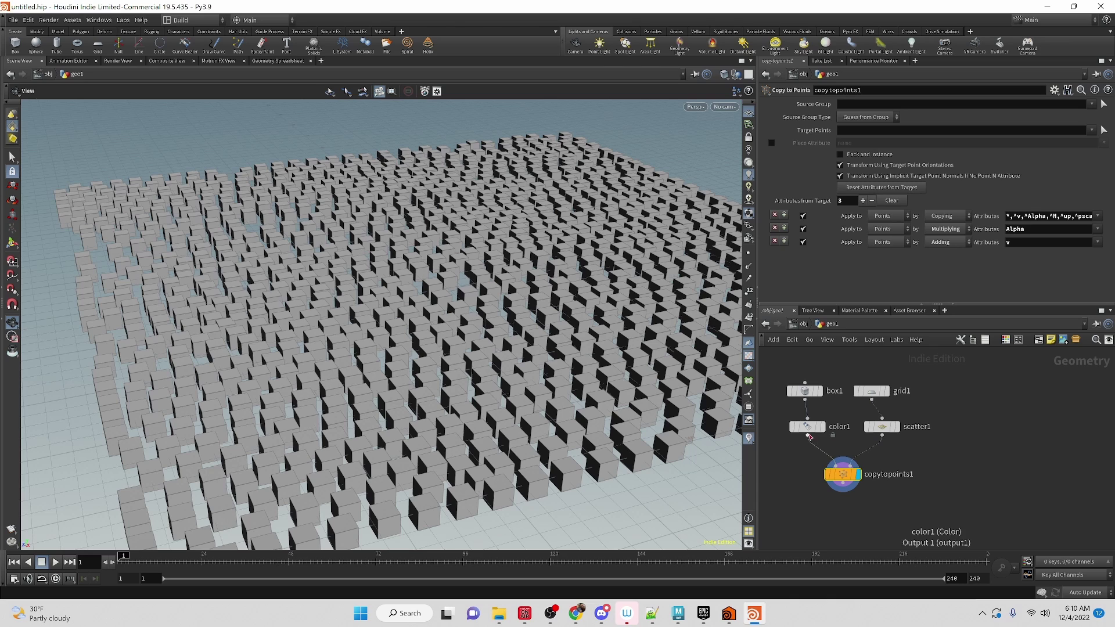
# - Set the Color node's colour to pure red (1, 0, 0)
pyautogui.click(807, 418)
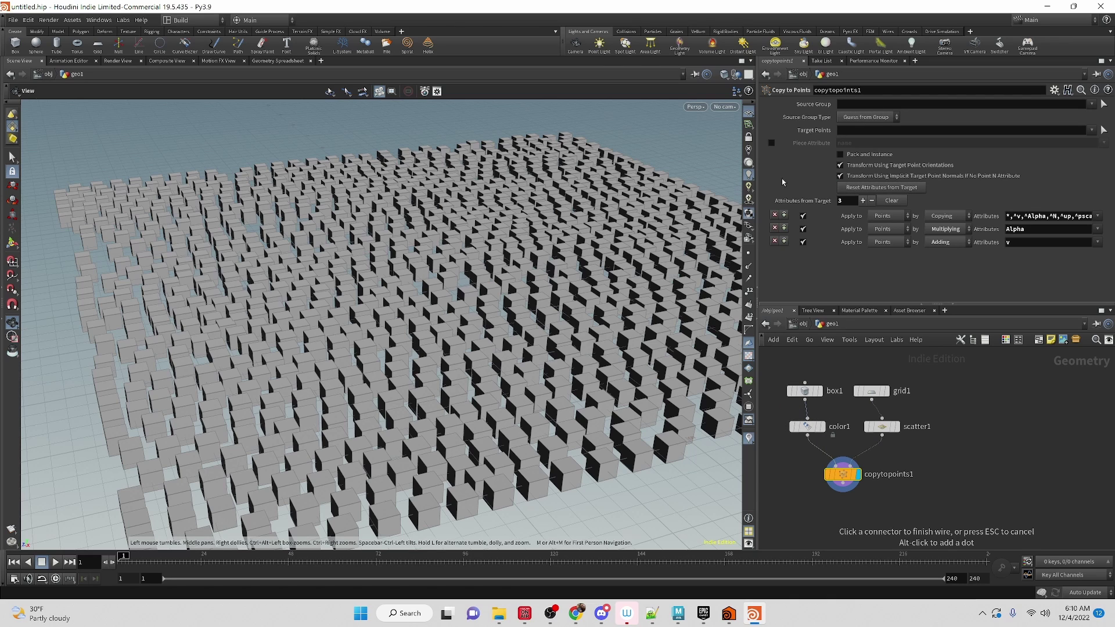
pyautogui.click(814, 428)
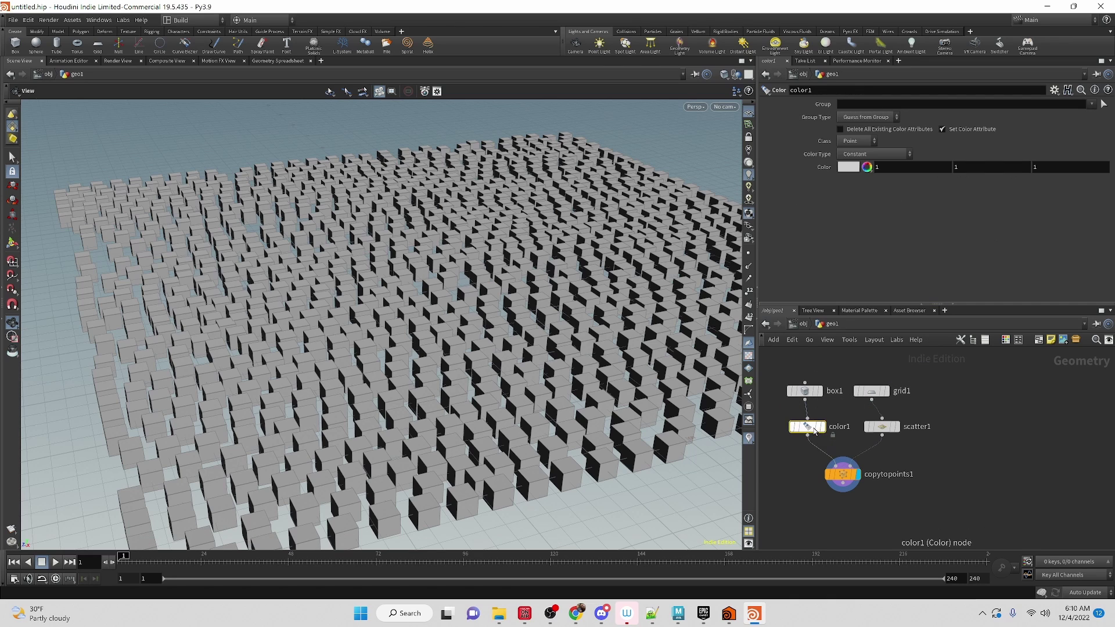
pyautogui.click(848, 167)
pyautogui.click(807, 93)
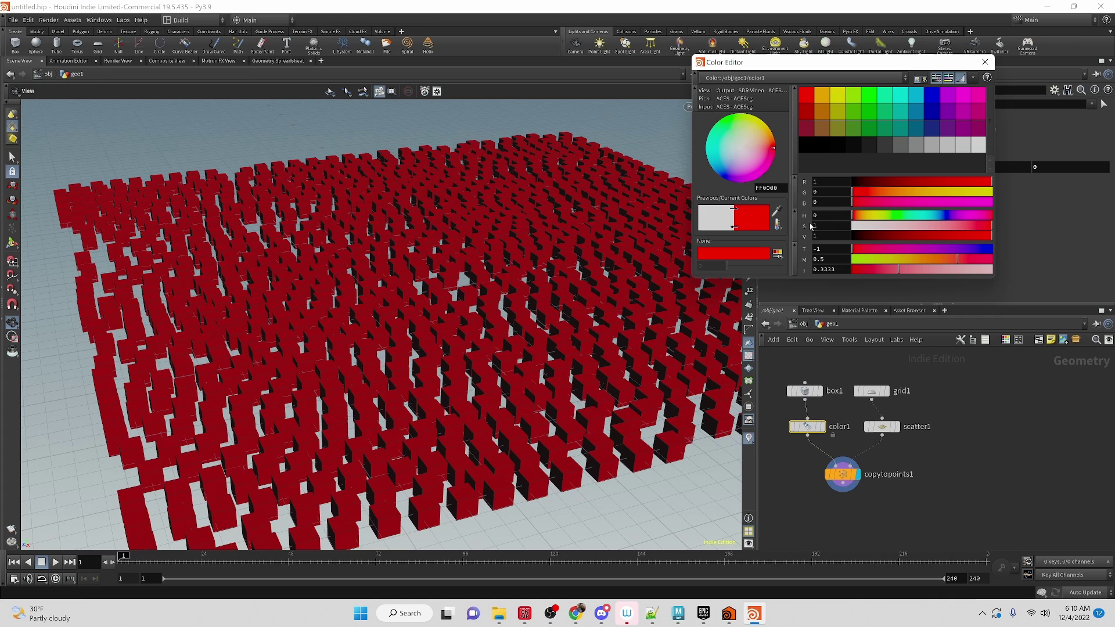
pyautogui.click(985, 62)
# - Move the Copy to Points node down and to the left to free space below the Scatter node
pyautogui.click(842, 474)
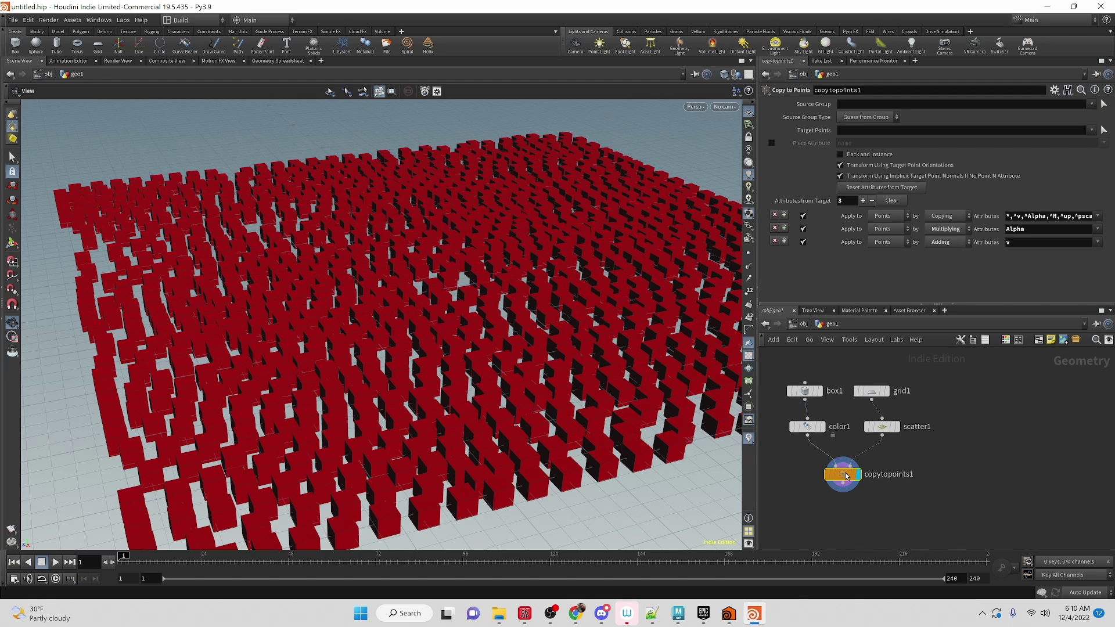
pyautogui.moveTo(850, 468); pyautogui.dragTo(852, 485)
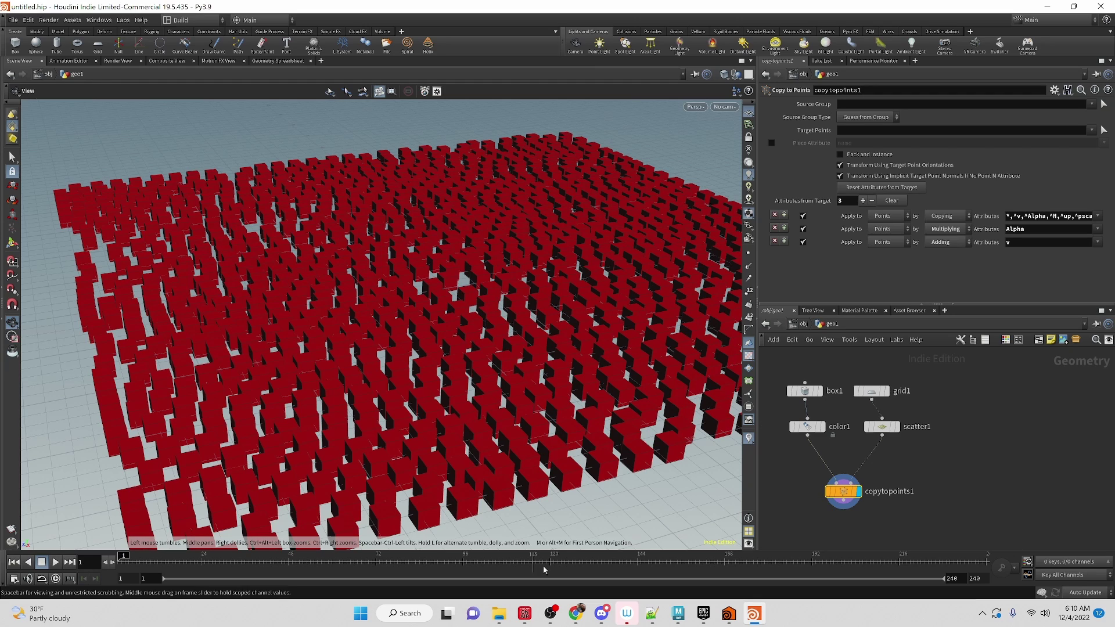
pyautogui.moveTo(845, 492); pyautogui.dragTo(822, 491)
# - Add a For-Each Point block to the network, beside the Copy to Points node
pyautogui.press('Tab')
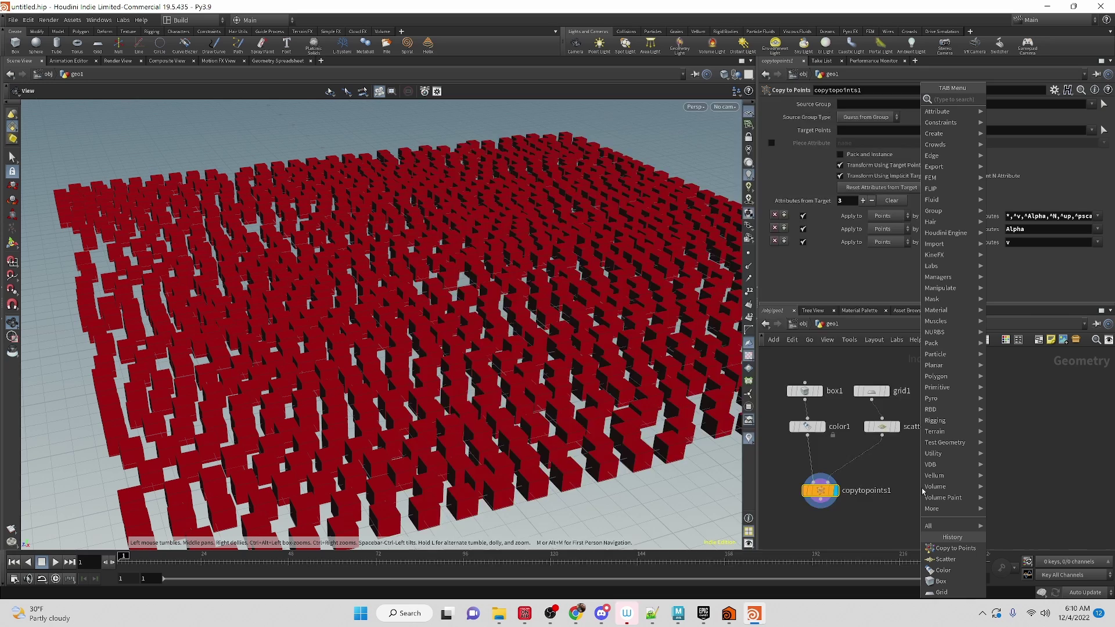
pyautogui.write('forlo')
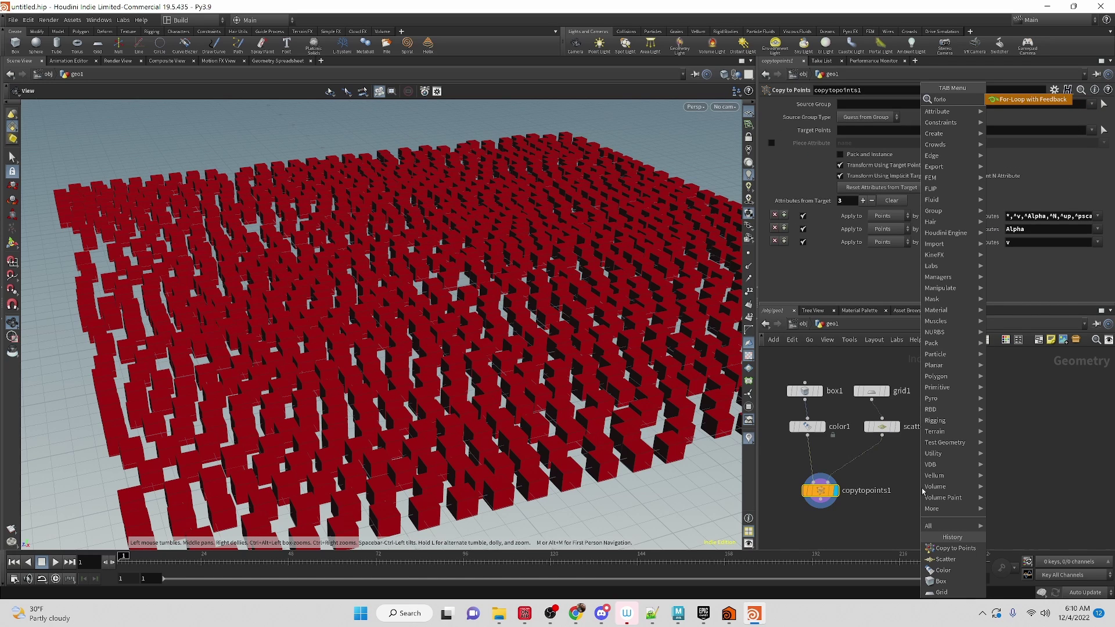
pyautogui.press('BackSpace')
pyautogui.press('BackSpace')
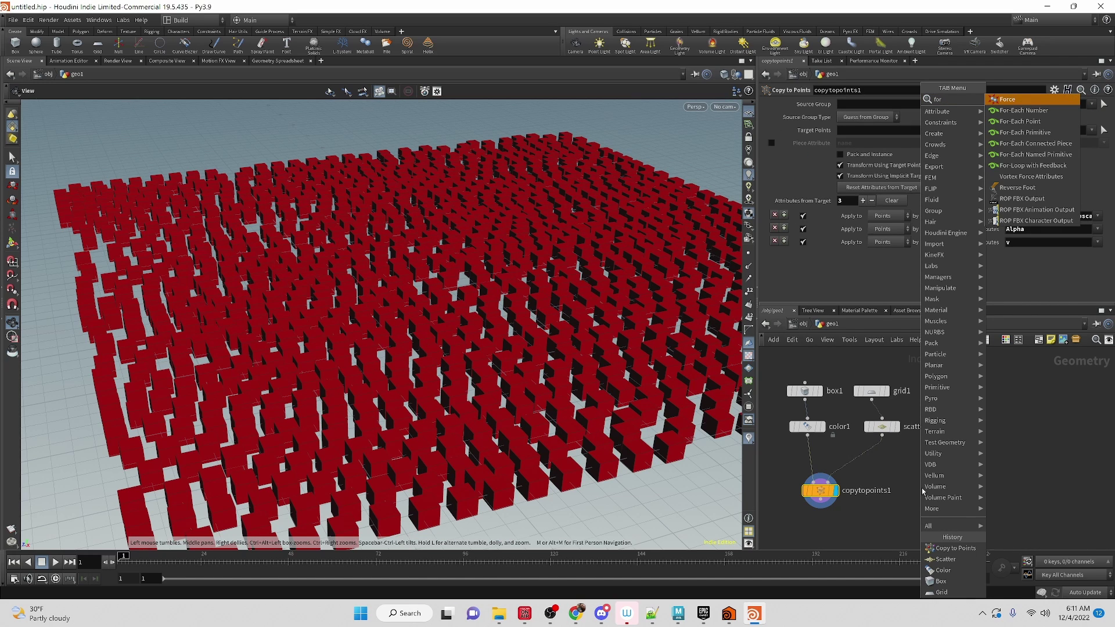
pyautogui.press('Down')
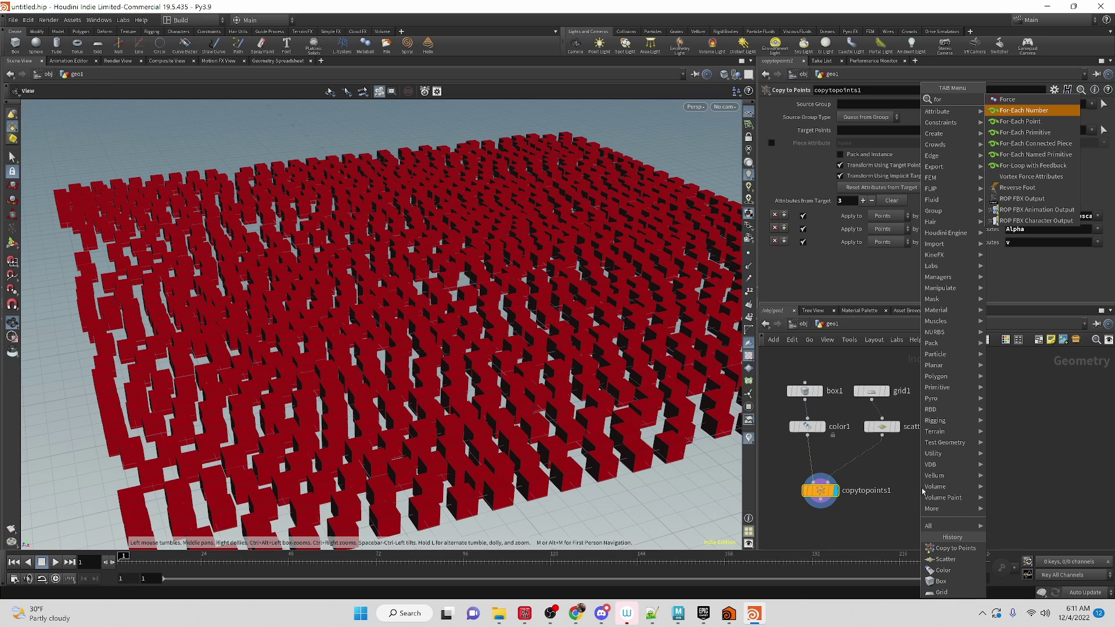
pyautogui.press('Down')
pyautogui.press('Return')
pyautogui.click(923, 491)
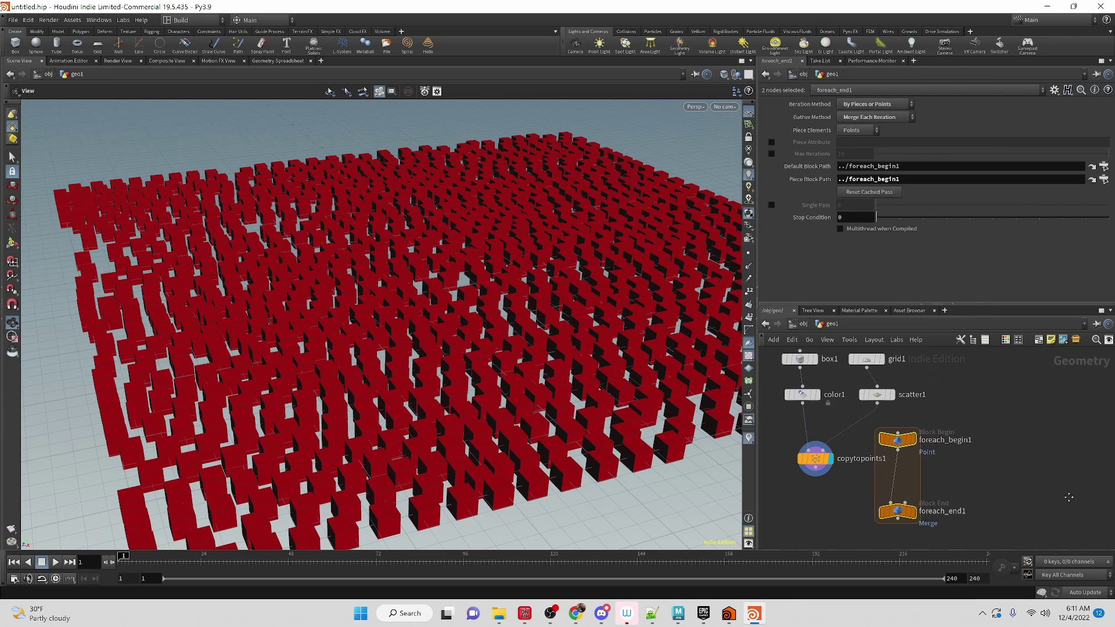
# - Wire the Scatter node into the For-Each block's begin node and display the block's end node
pyautogui.moveTo(883, 409); pyautogui.dragTo(901, 434)
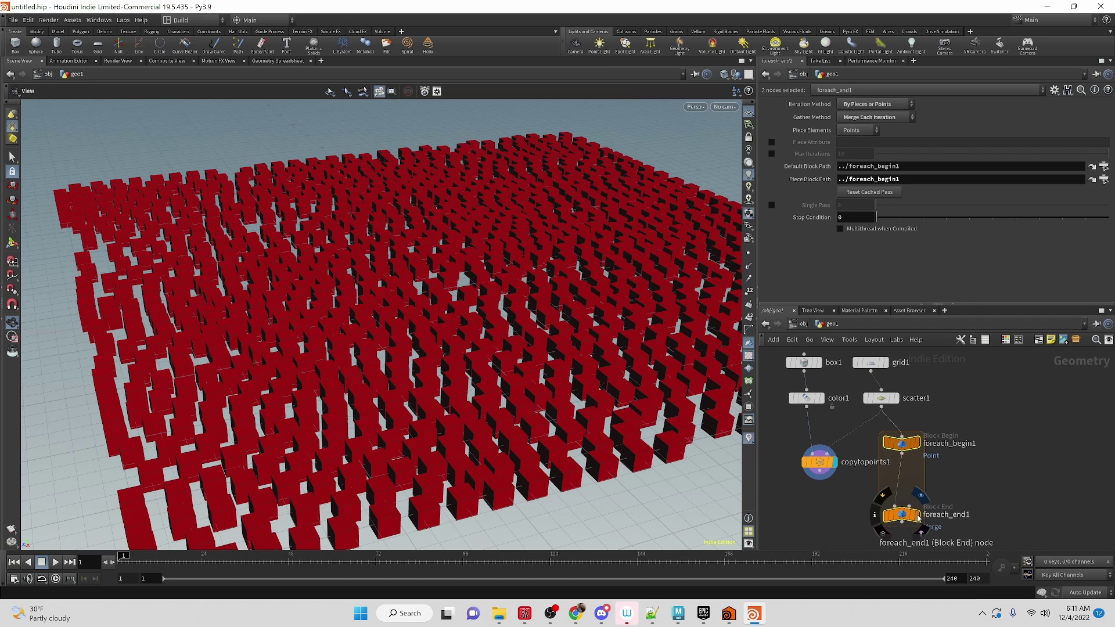
pyautogui.click(917, 516)
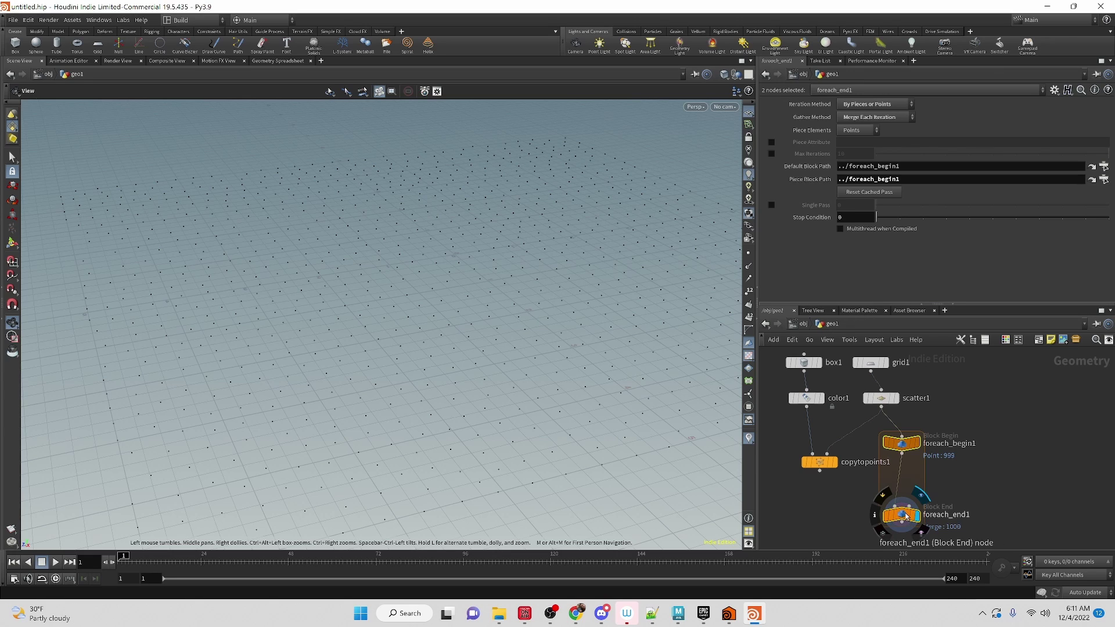
# - Enable Single Pass on the For-Each end node, try pass 1, and set it back to pass 0
pyautogui.click(900, 514)
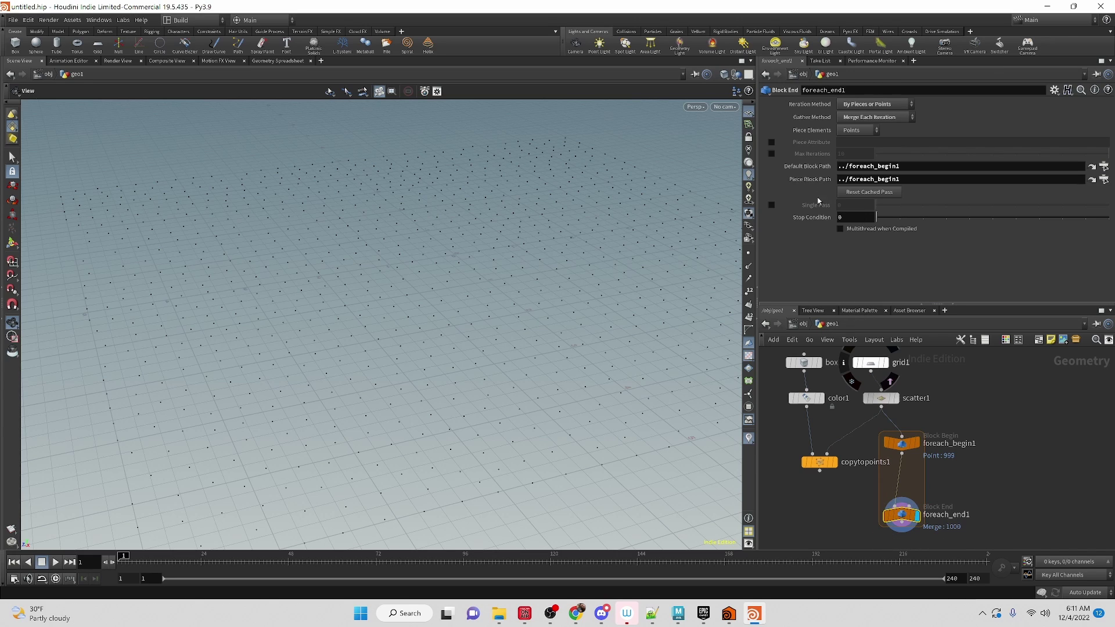
pyautogui.click(771, 205)
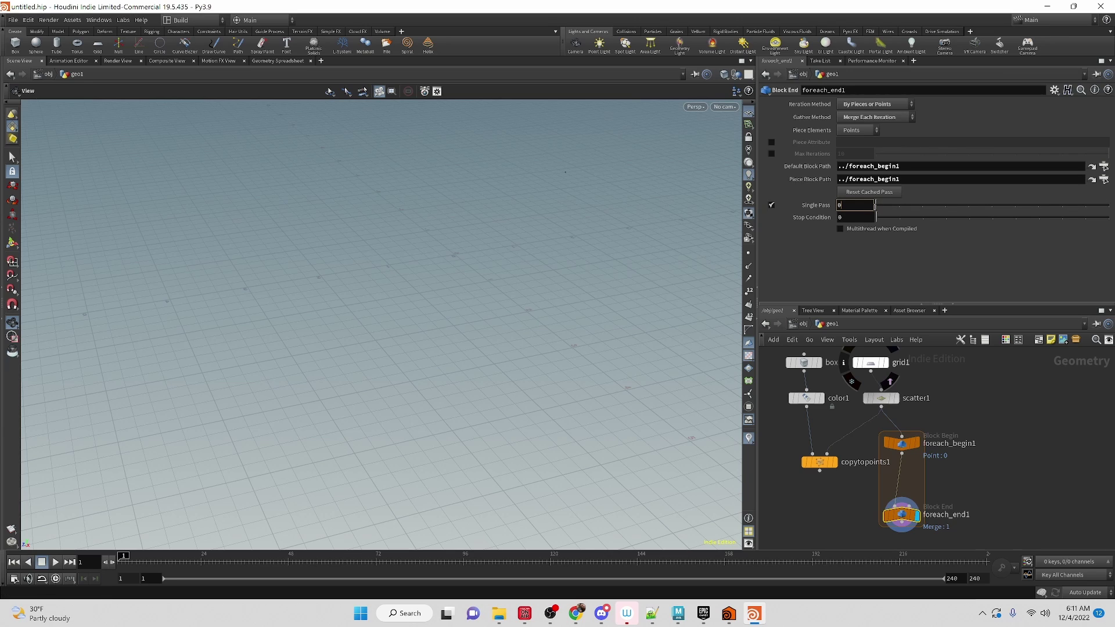
pyautogui.moveTo(877, 208); pyautogui.dragTo(891, 203)
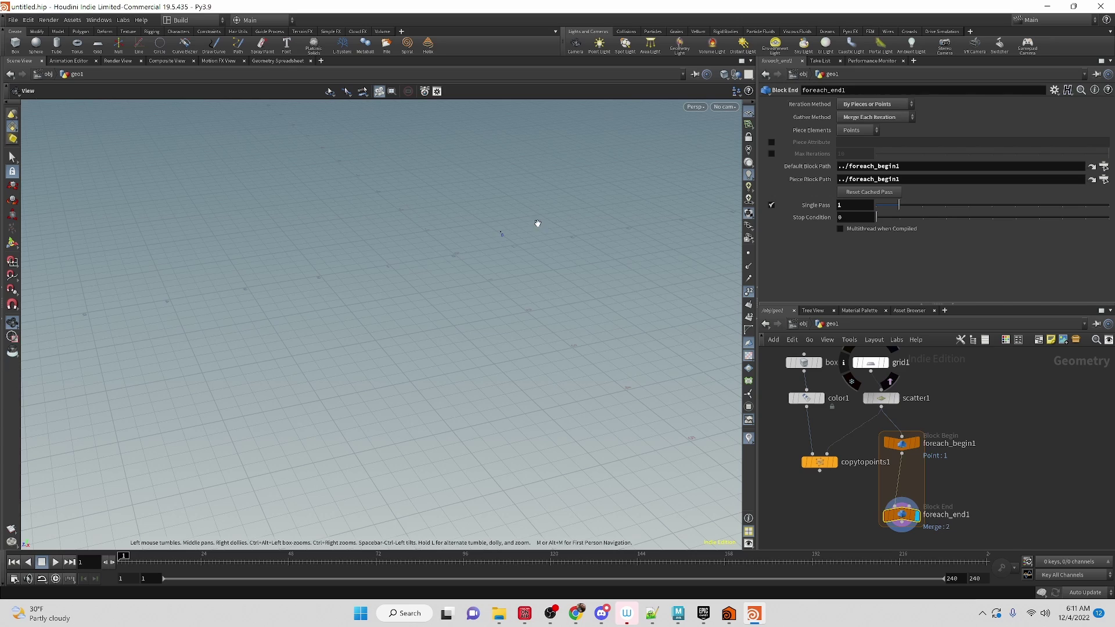
pyautogui.moveTo(898, 206); pyautogui.dragTo(862, 208)
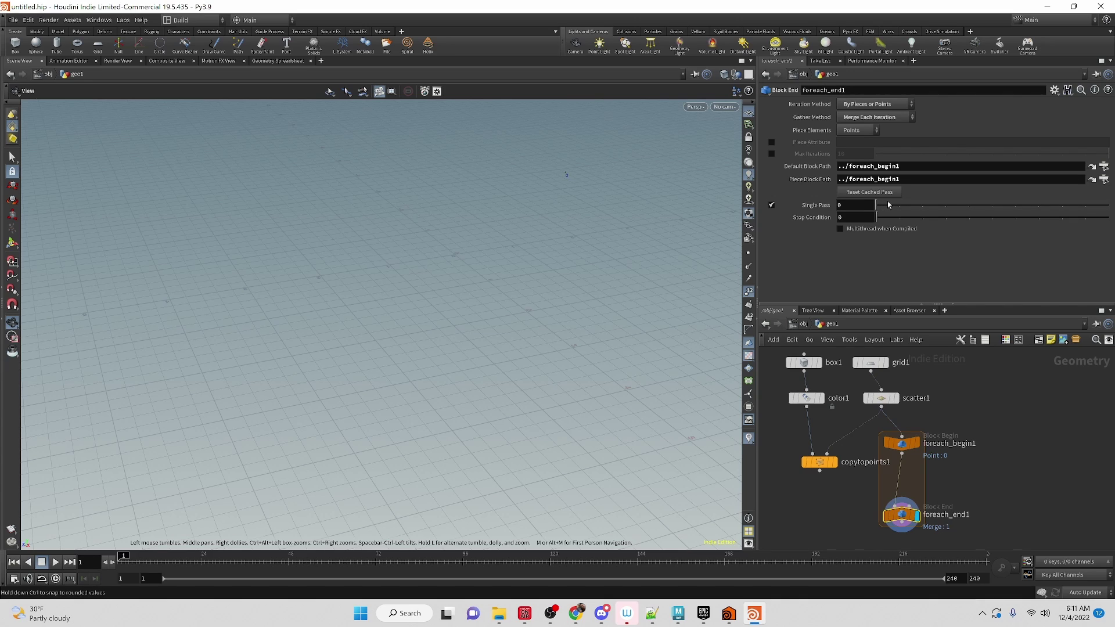
# - Scrub the For-Each end node's Single Pass value through higher passes and return it to 0
pyautogui.moveTo(888, 205); pyautogui.dragTo(979, 204)
pyautogui.moveTo(969, 205); pyautogui.dragTo(776, 207)
# - Insert the Copy to Points node between the For-Each begin and end nodes, with the begin node supplying the target points
pyautogui.moveTo(848, 486); pyautogui.dragTo(834, 457, button='middle')
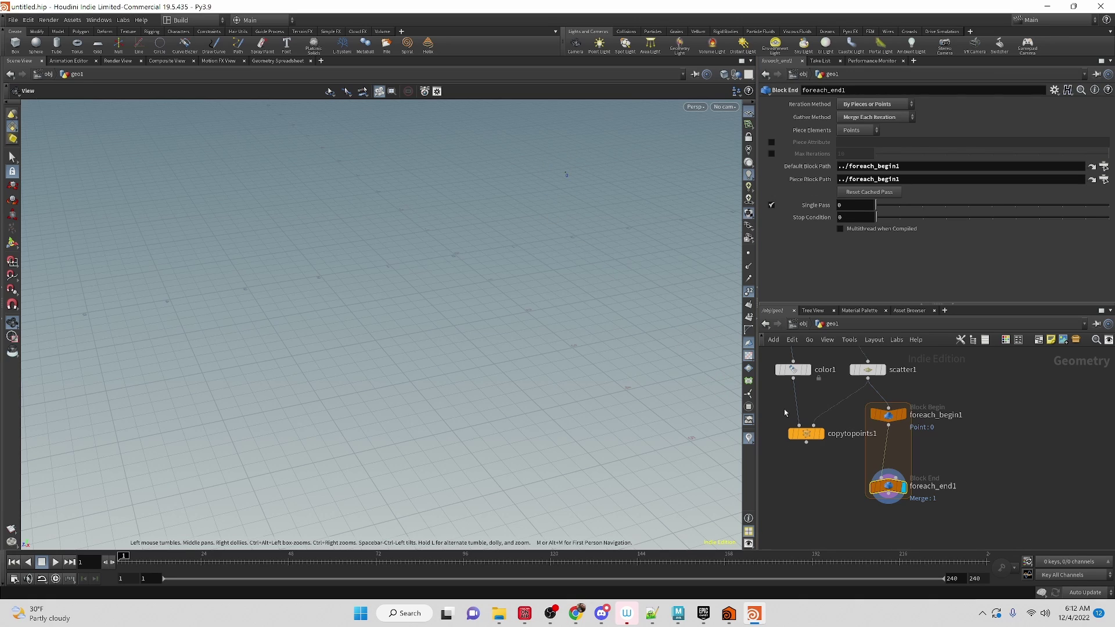
pyautogui.moveTo(806, 433); pyautogui.dragTo(815, 447)
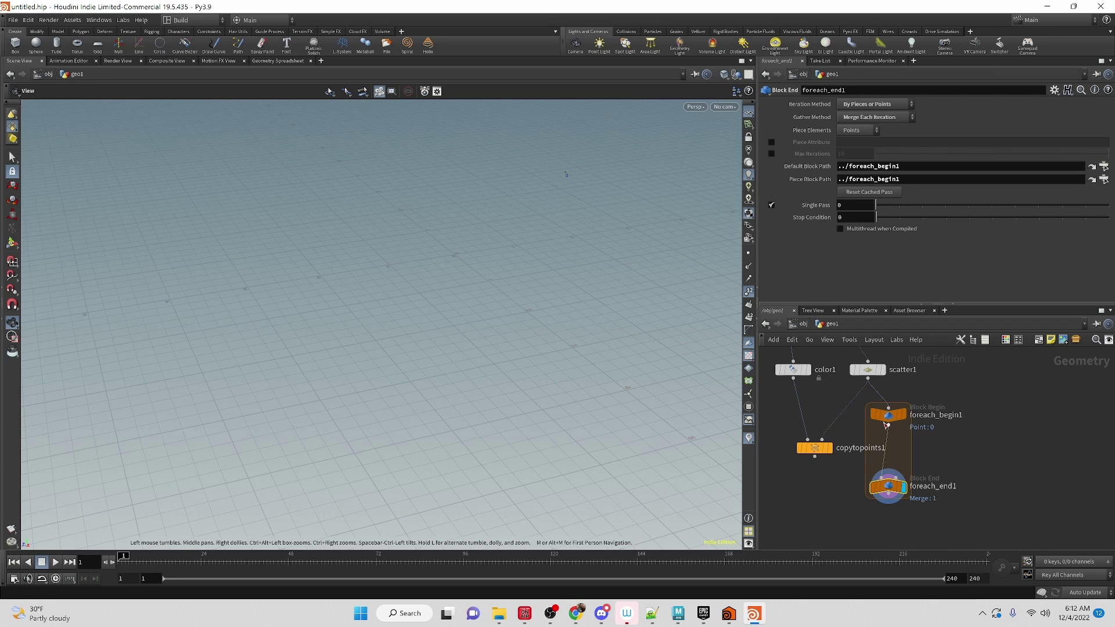
pyautogui.moveTo(886, 425); pyautogui.dragTo(881, 478)
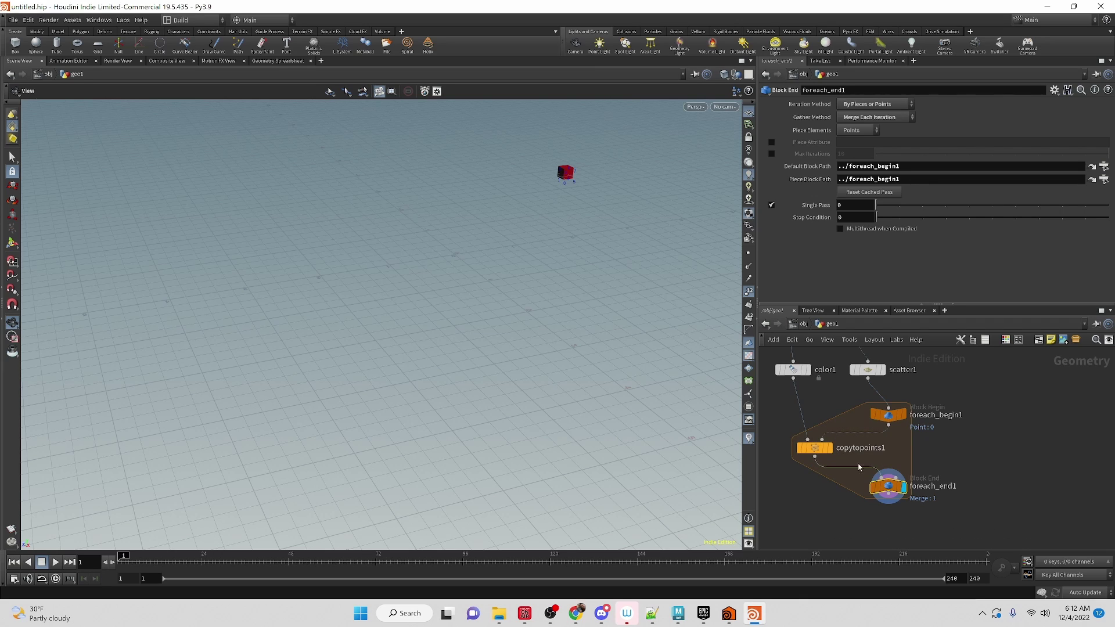
pyautogui.moveTo(815, 448); pyautogui.dragTo(873, 454)
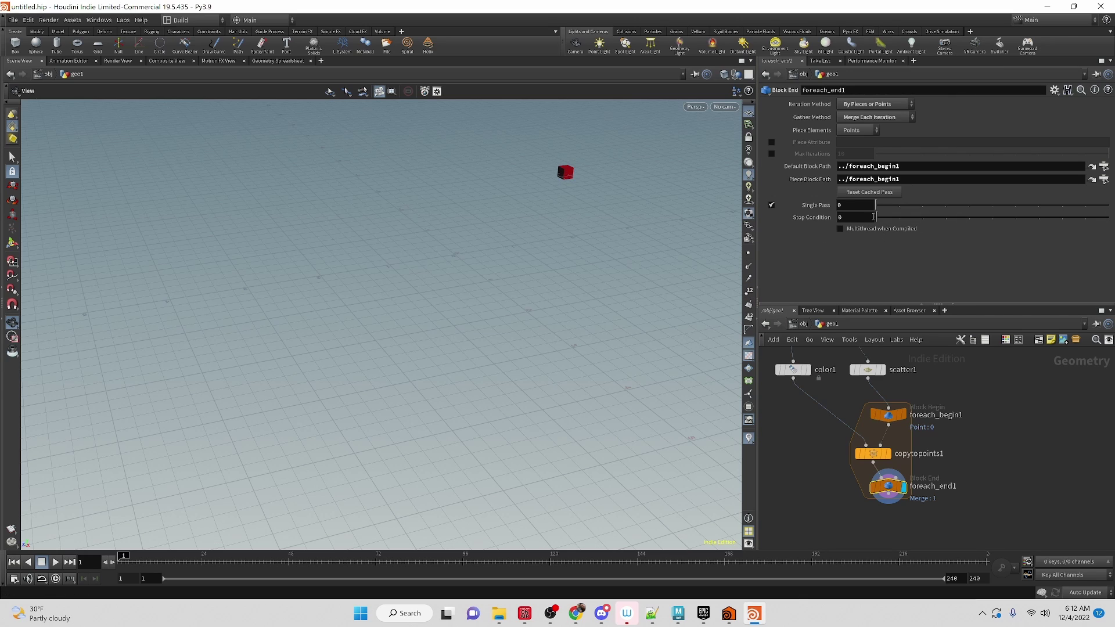
# - Scrub through the box-copying loop's single passes and turn off Single Pass on the For-Each end node
pyautogui.moveTo(875, 205)
pyautogui.mouseDown()
pyautogui.moveTo(1041, 207)
pyautogui.moveTo(879, 221)
pyautogui.mouseUp()
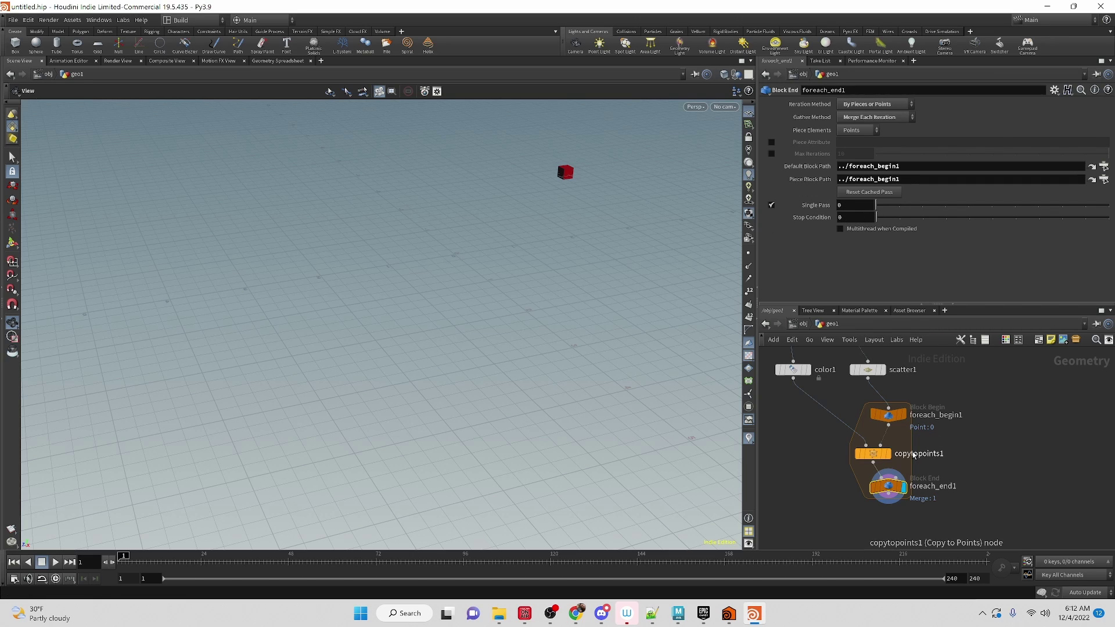
pyautogui.moveTo(877, 207); pyautogui.dragTo(847, 210)
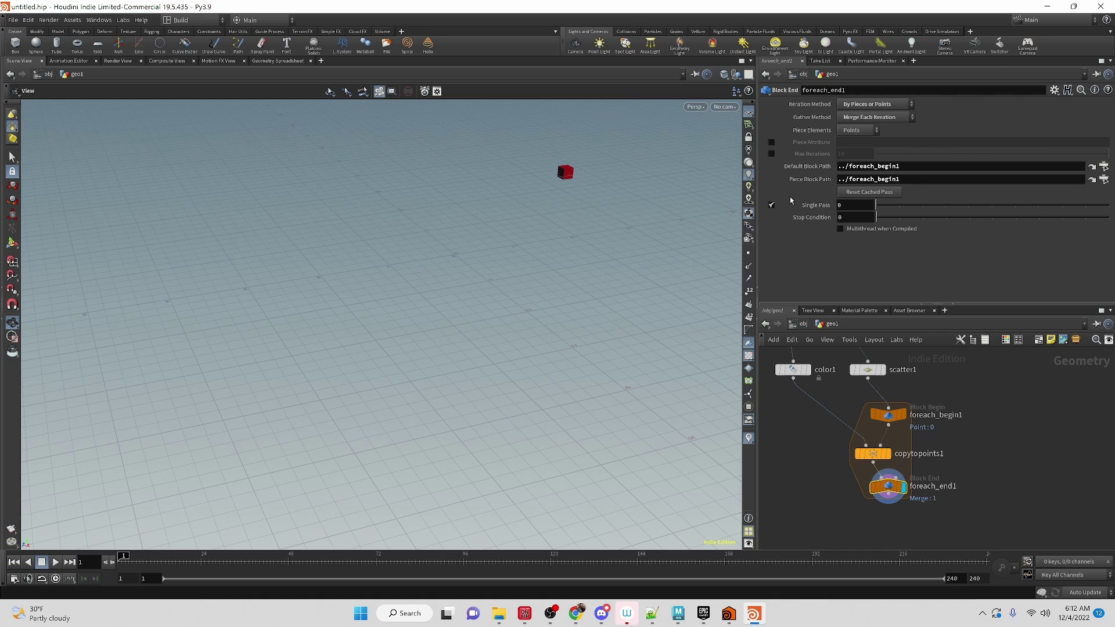
pyautogui.click(771, 205)
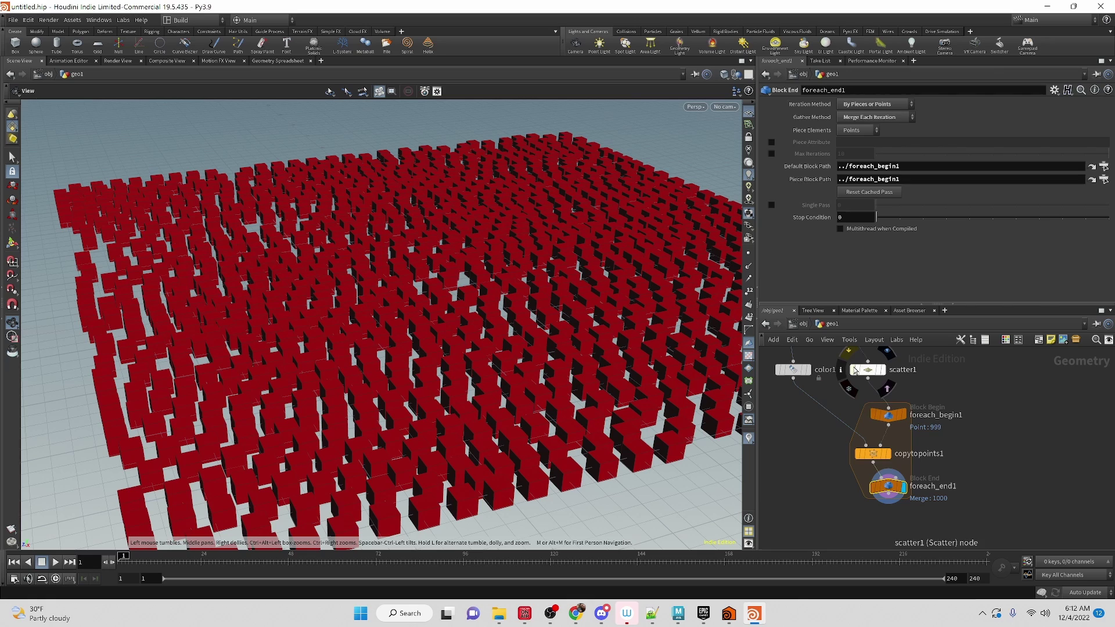
# - Align the For-Each end node directly beneath the Copy to Points node
pyautogui.moveTo(953, 443); pyautogui.dragTo(979, 417, button='middle')
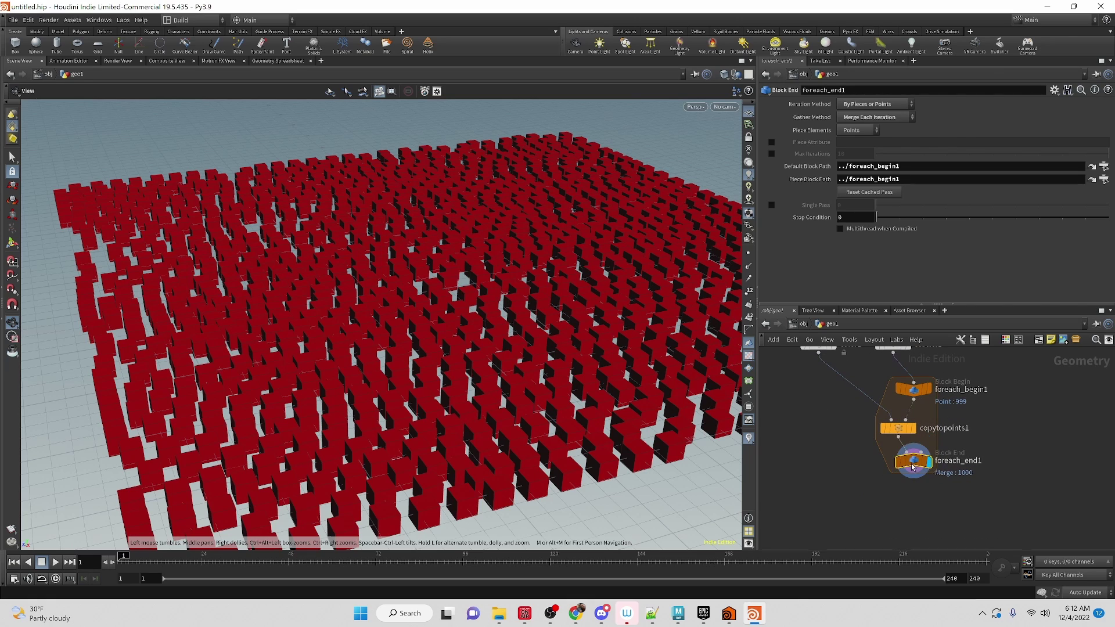
pyautogui.moveTo(901, 460); pyautogui.dragTo(887, 464)
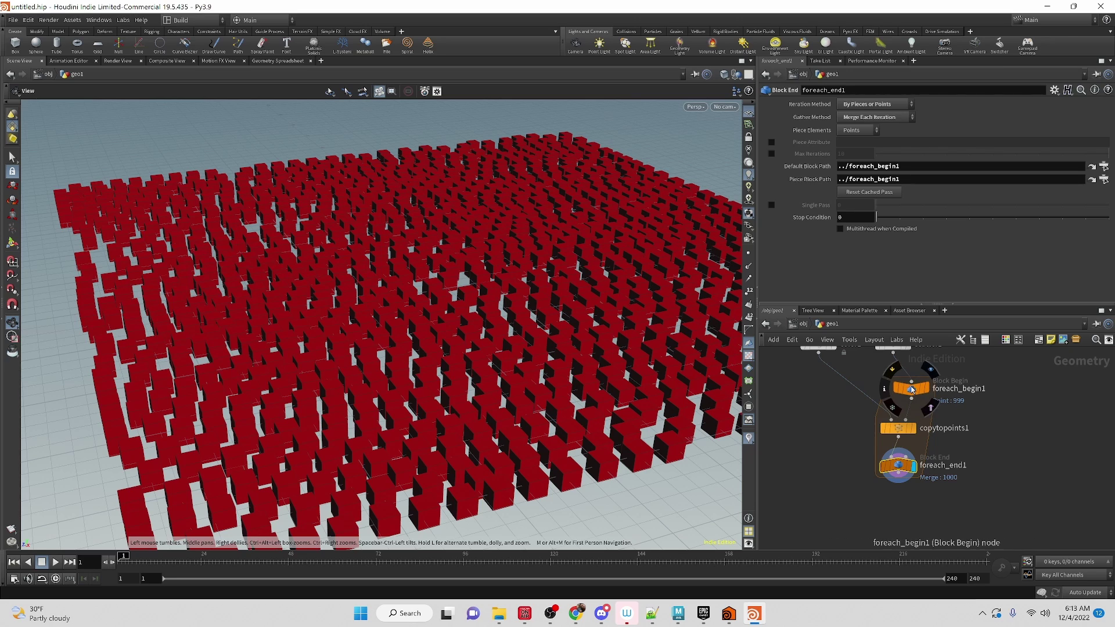
# - Create a Meta Import node from the For-Each begin node and select it to show its detail attributes
pyautogui.scroll(-1, 823, 386)
pyautogui.moveTo(822, 386); pyautogui.dragTo(831, 425, button='middle')
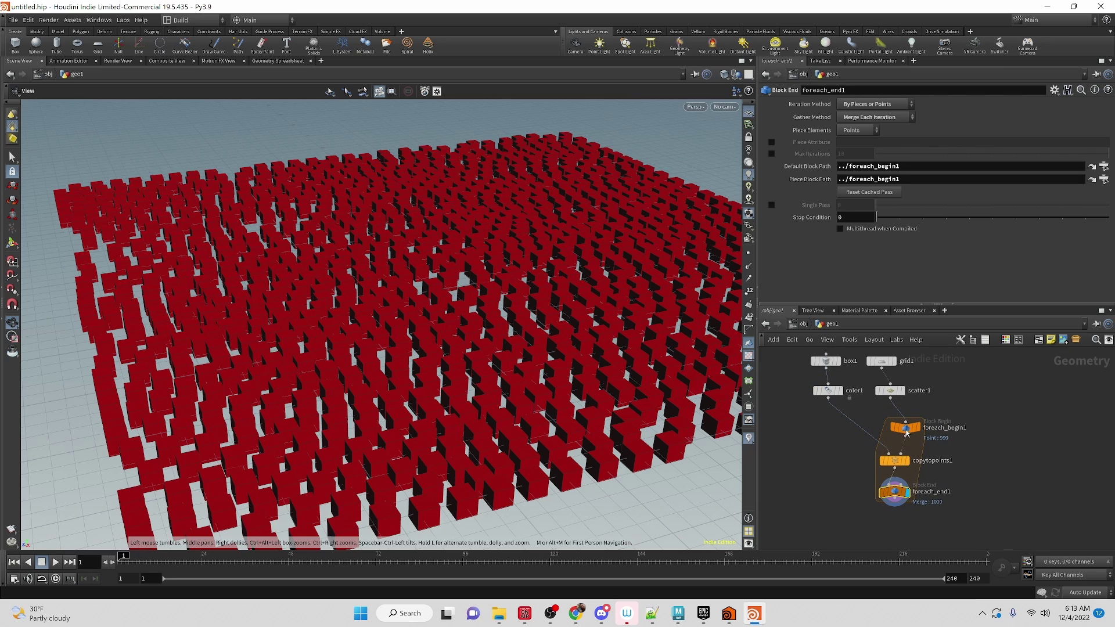
pyautogui.click(906, 430)
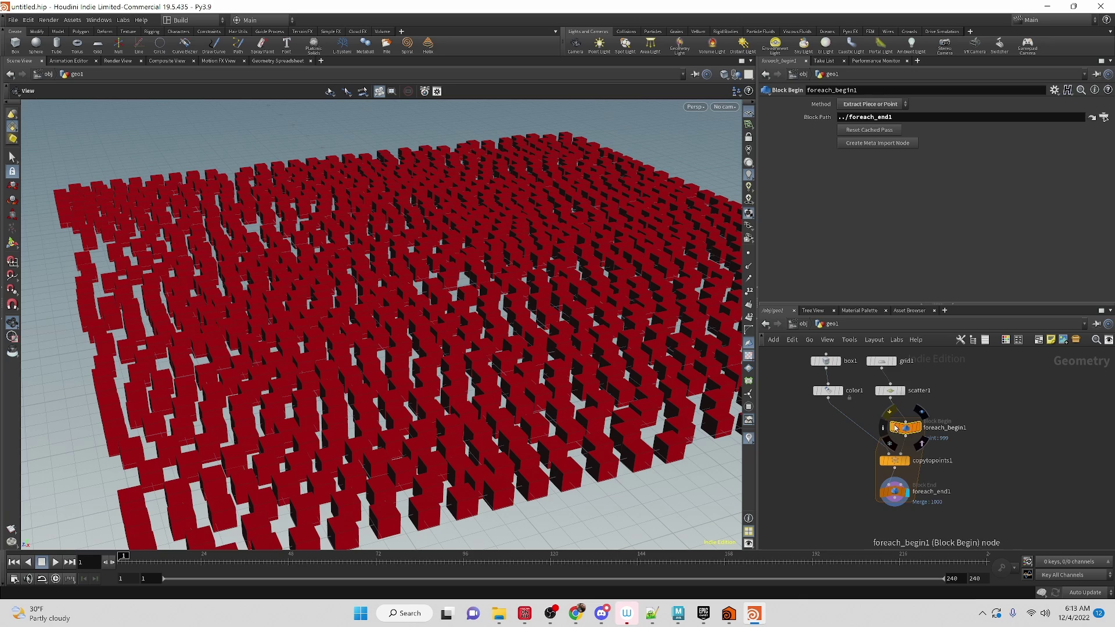
pyautogui.click(876, 144)
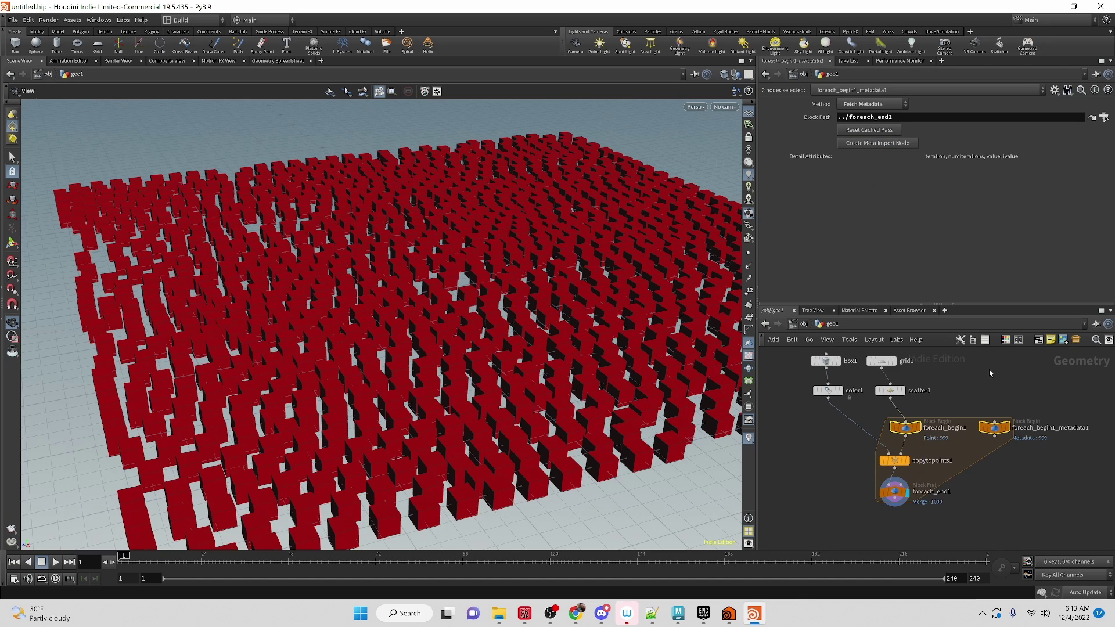
pyautogui.click(994, 428)
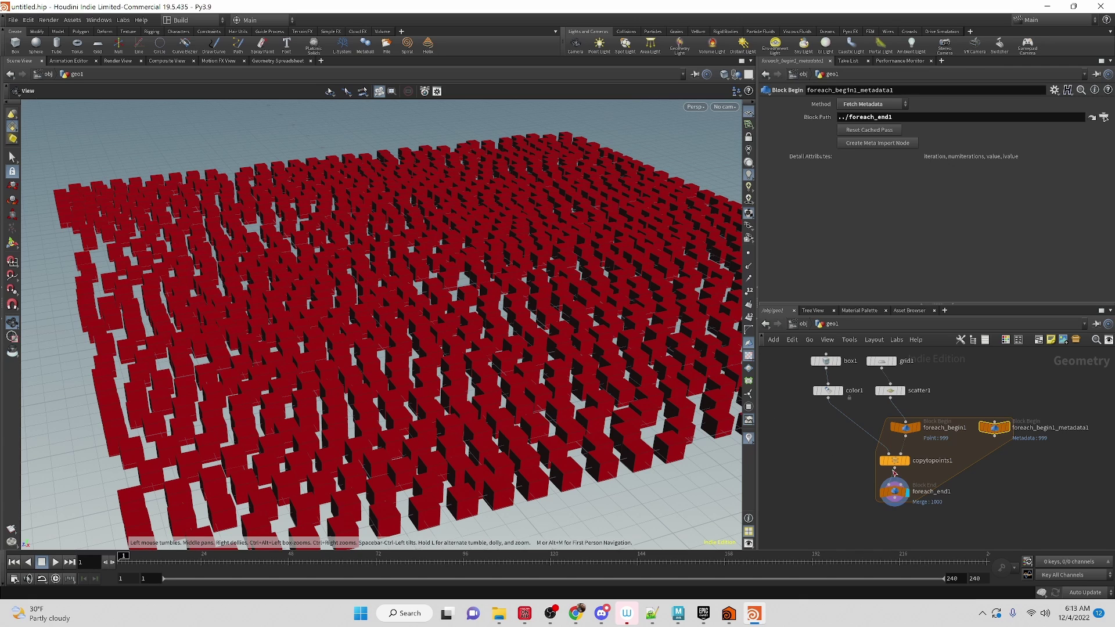
# - Enable Single Pass on the For-Each end node, preview pass 2, and return to pass 0
pyautogui.click(896, 494)
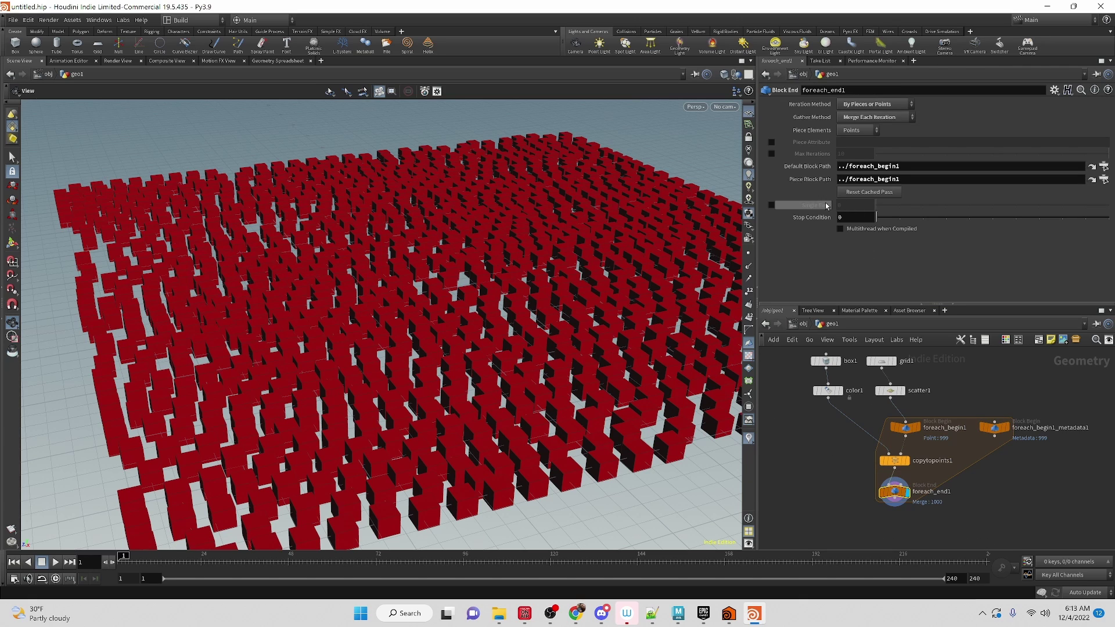
pyautogui.click(771, 206)
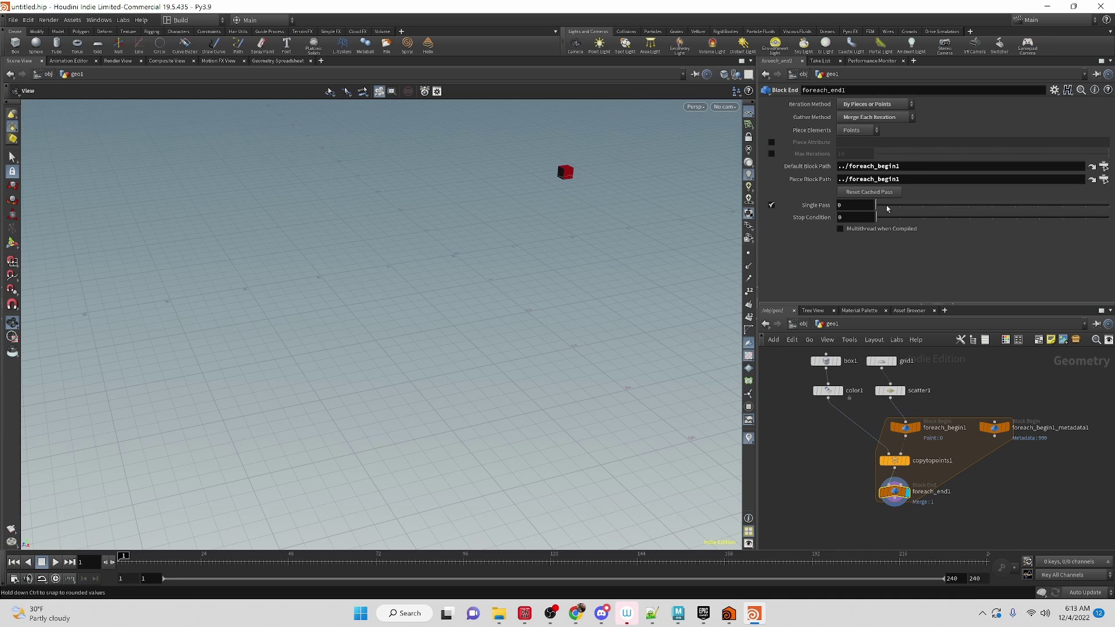
pyautogui.click(868, 206)
pyautogui.moveTo(876, 206)
pyautogui.mouseDown()
pyautogui.moveTo(901, 207)
pyautogui.moveTo(865, 207)
pyautogui.mouseUp()
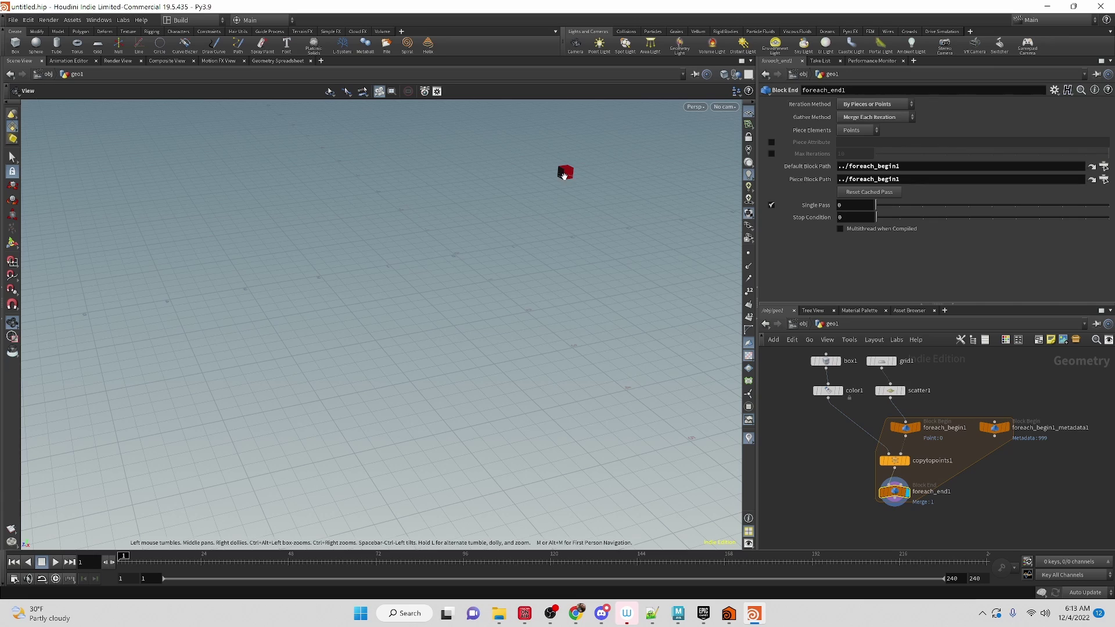
pyautogui.moveTo(877, 206); pyautogui.dragTo(919, 207)
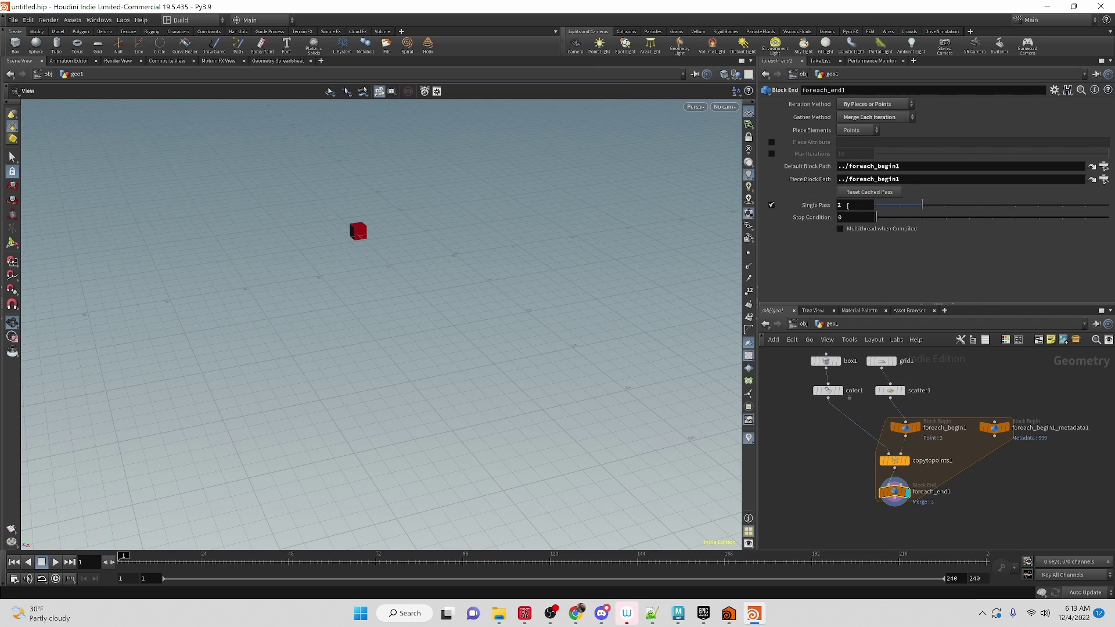
pyautogui.moveTo(922, 207); pyautogui.dragTo(875, 208)
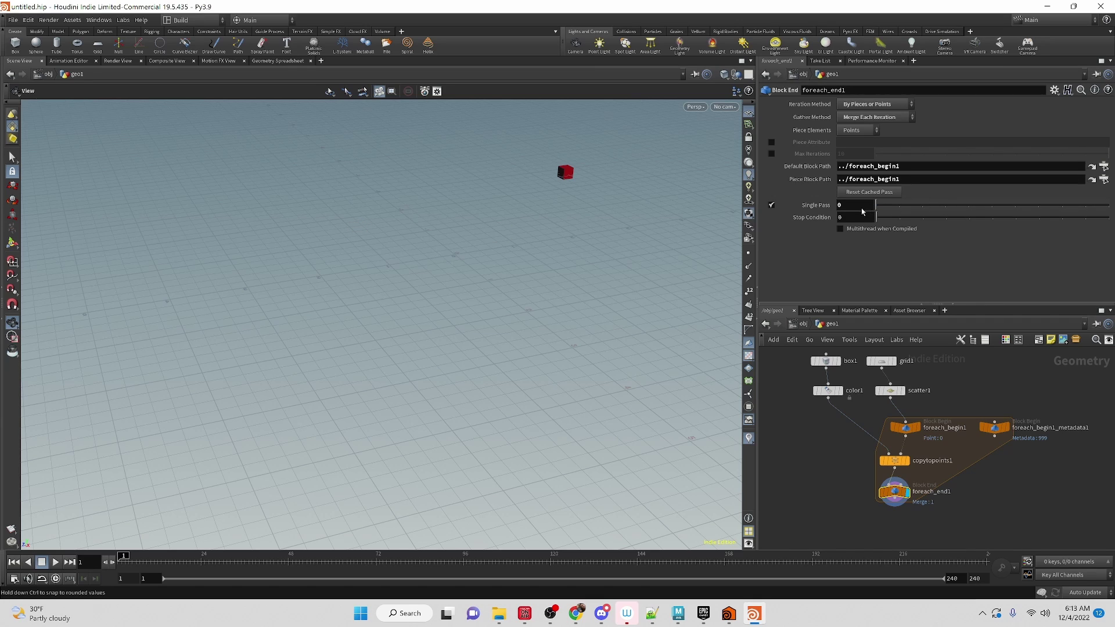
# - Move the metadata node closer to the For-Each begin node and turn off Single Pass on the end node
pyautogui.click(995, 433)
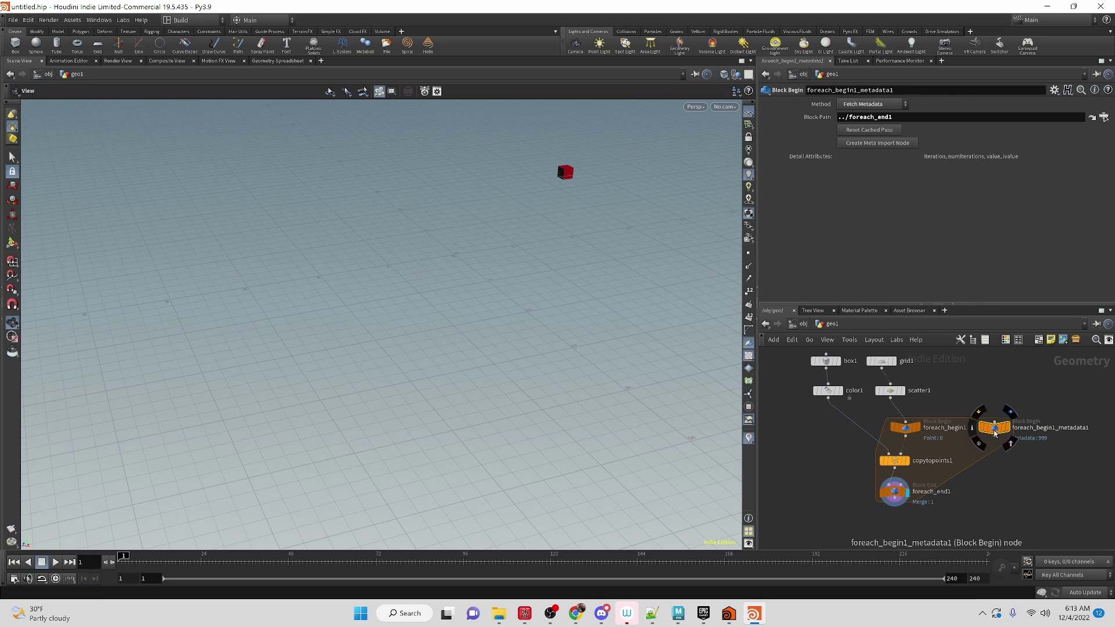
pyautogui.moveTo(995, 434); pyautogui.dragTo(969, 437)
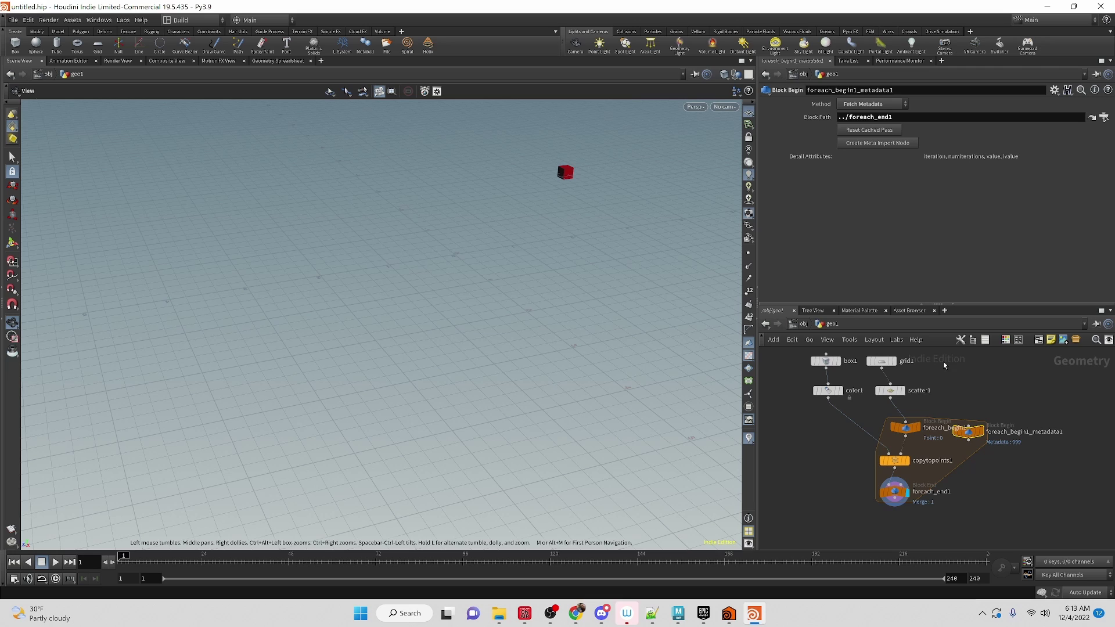
pyautogui.click(895, 492)
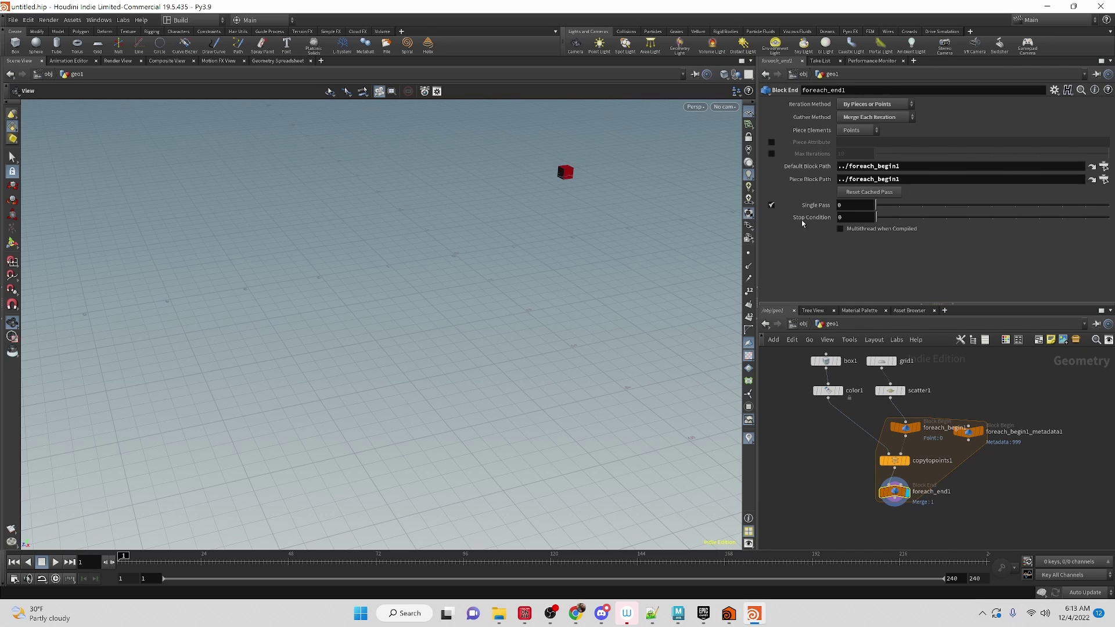
pyautogui.click(771, 205)
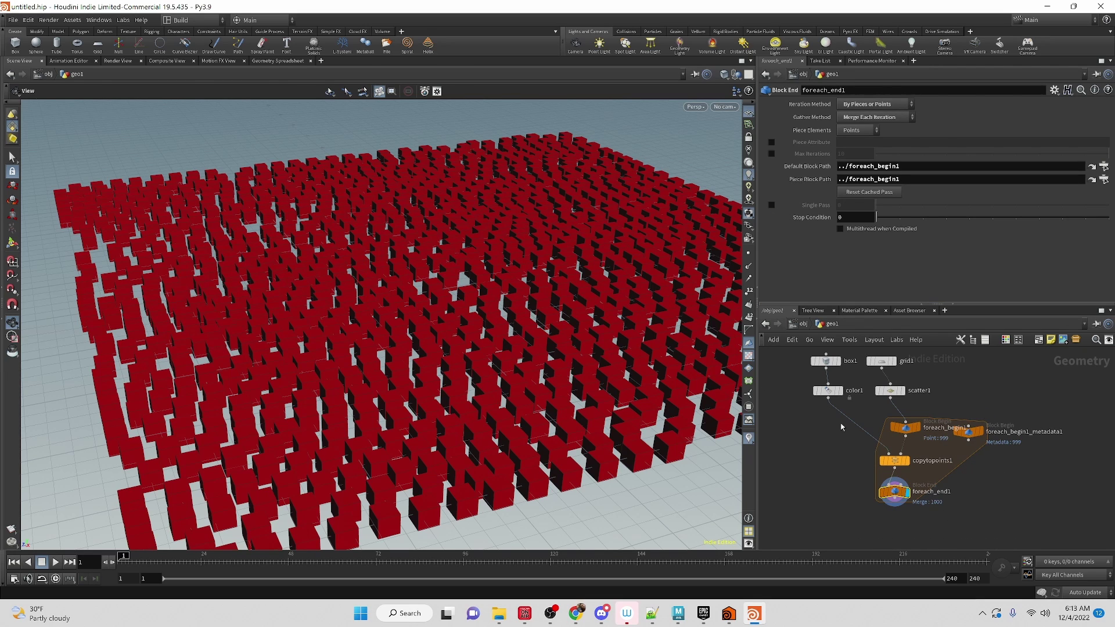
# - Set the Color node's red channel to the expression detail('../foreach_begin1_metadata1/', 'iteration', 0)
pyautogui.click(828, 398)
pyautogui.click(828, 390)
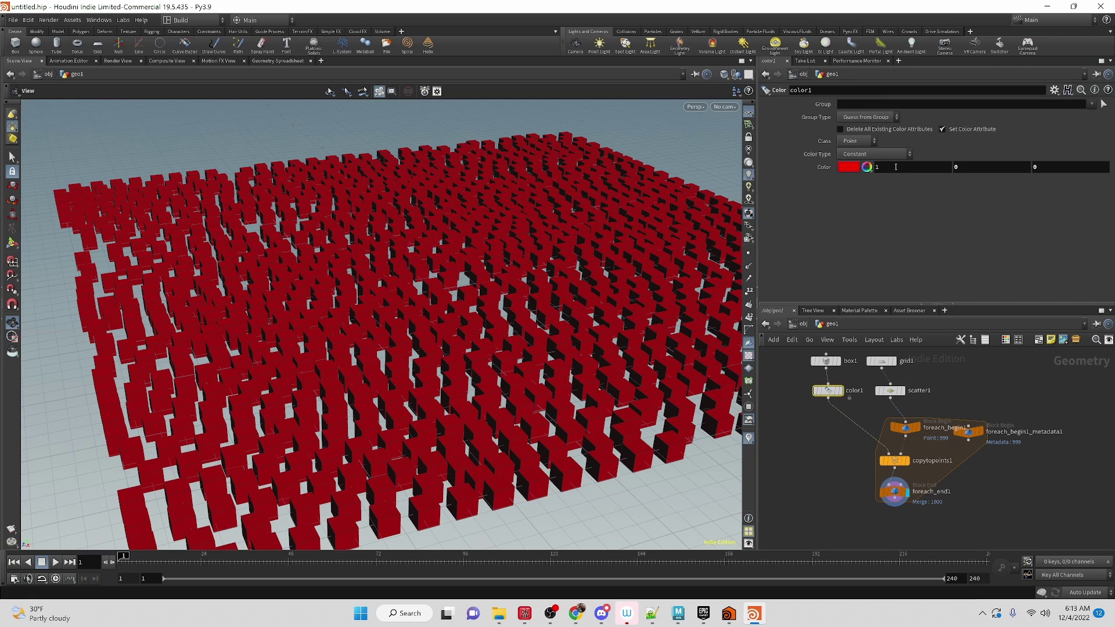
pyautogui.click(897, 172)
pyautogui.write('detail(')
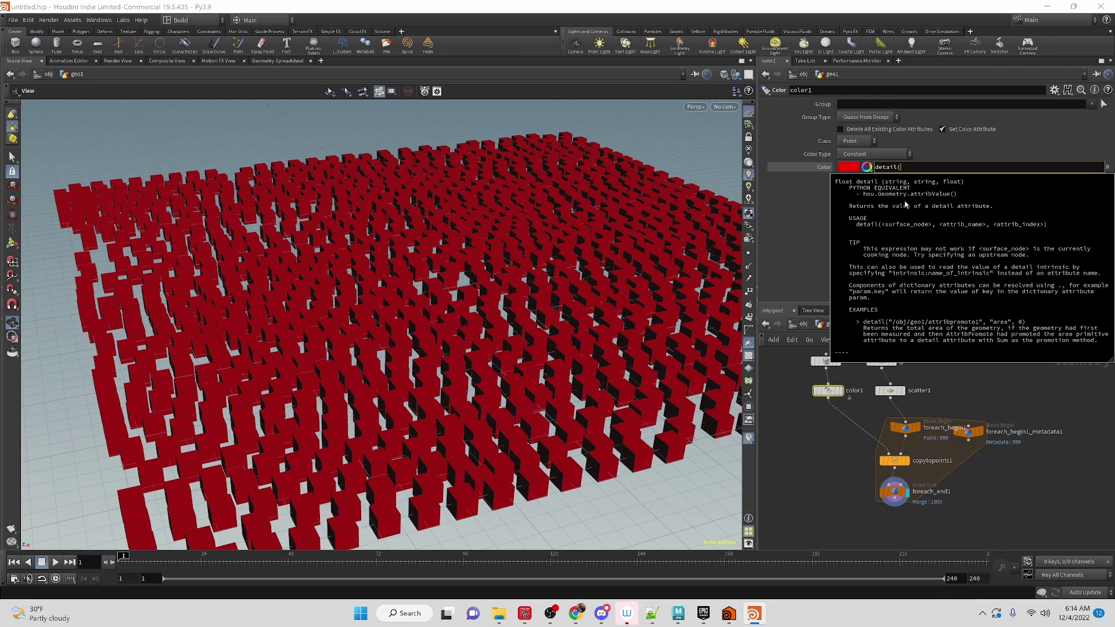
pyautogui.write("'")
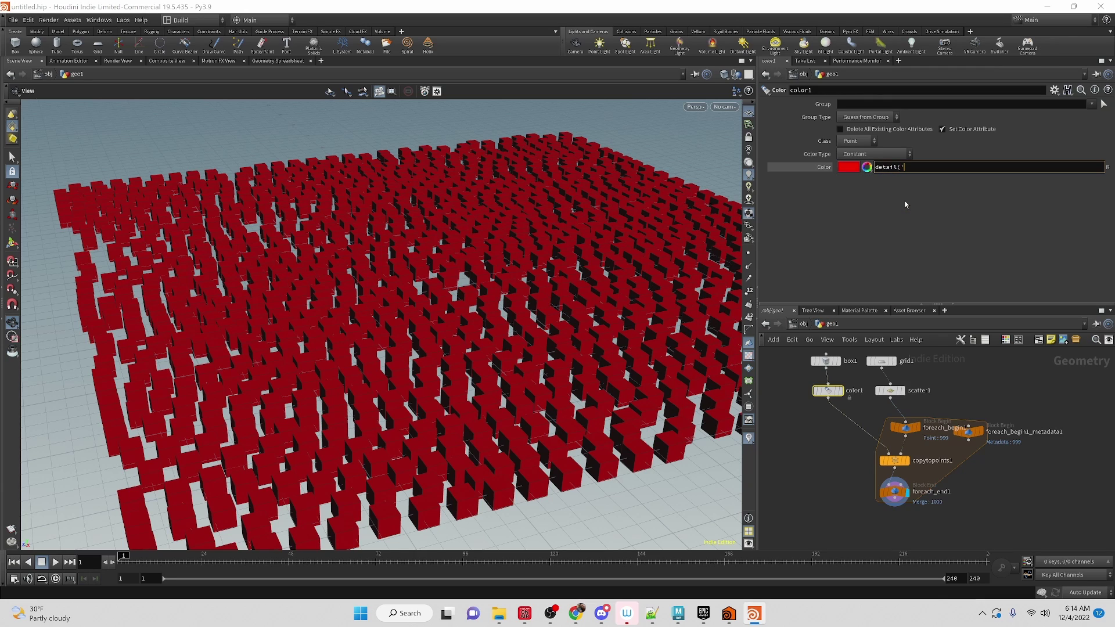
pyautogui.write('../')
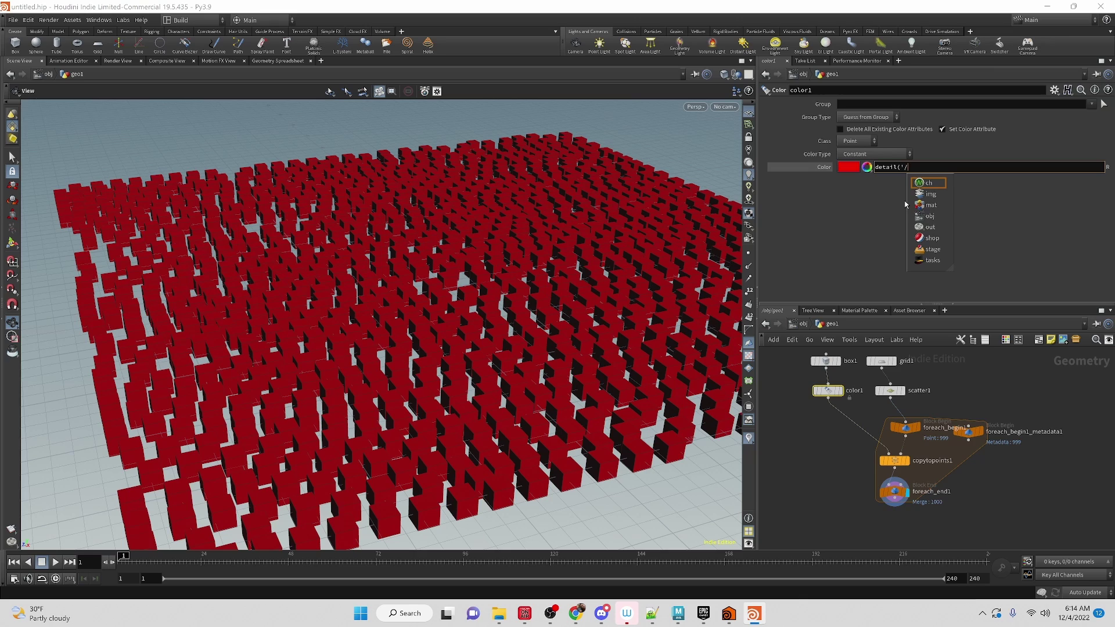
pyautogui.write('fore')
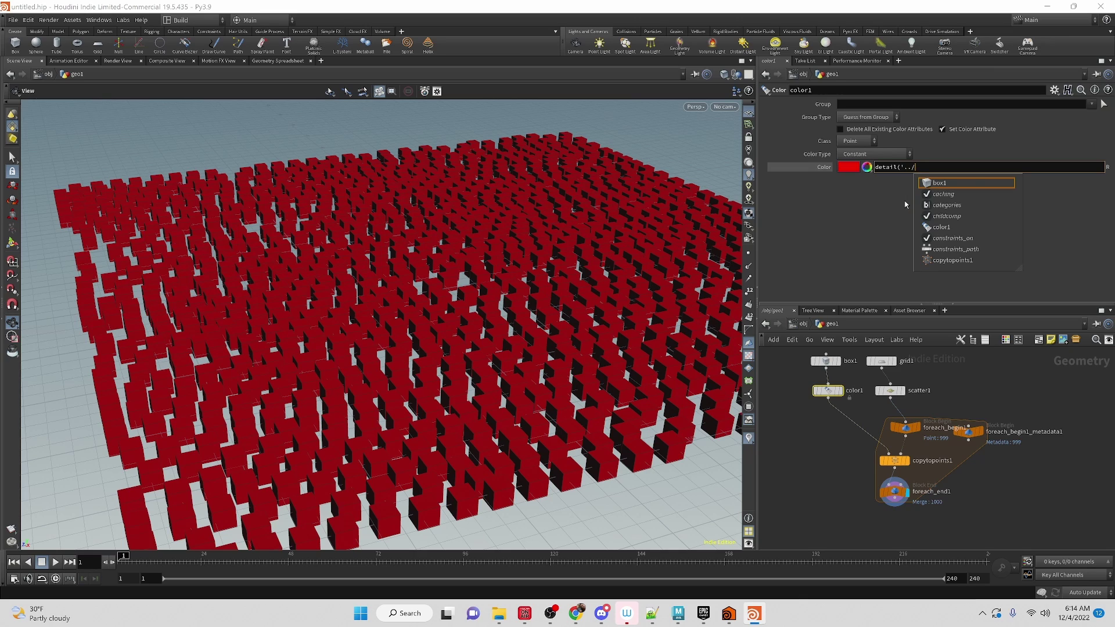
pyautogui.press('Down')
pyautogui.press('Down')
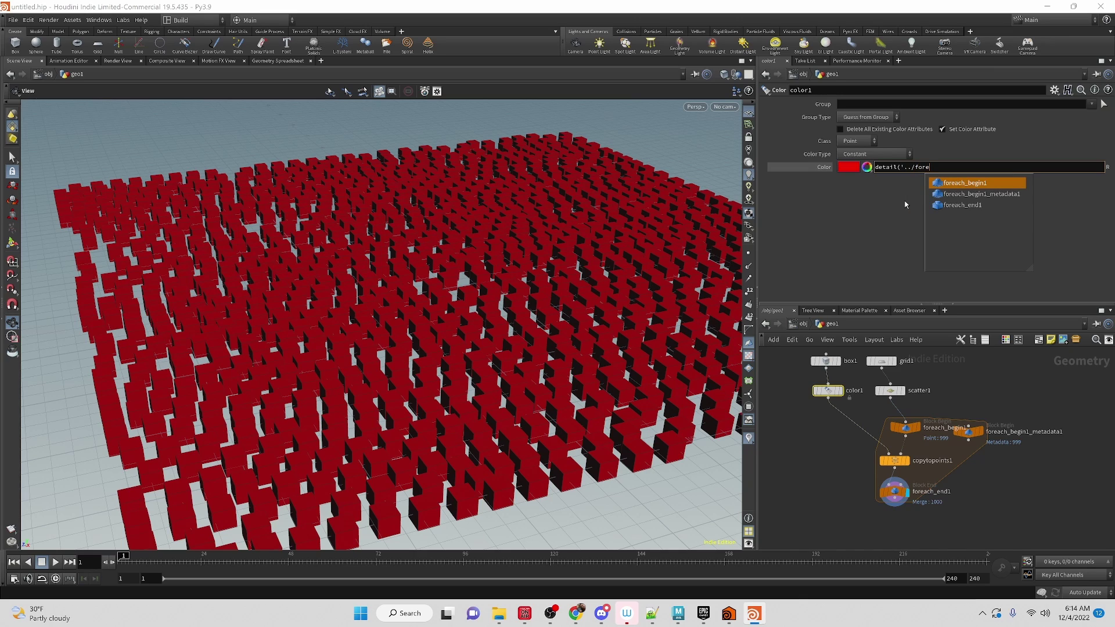
pyautogui.press('Return')
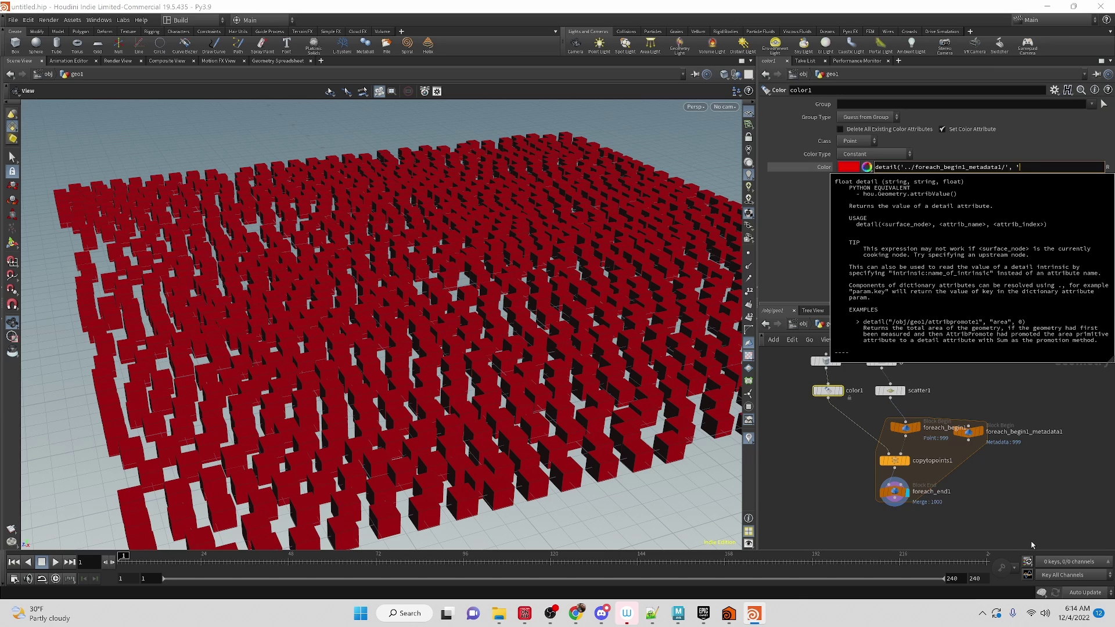
pyautogui.write('ter')
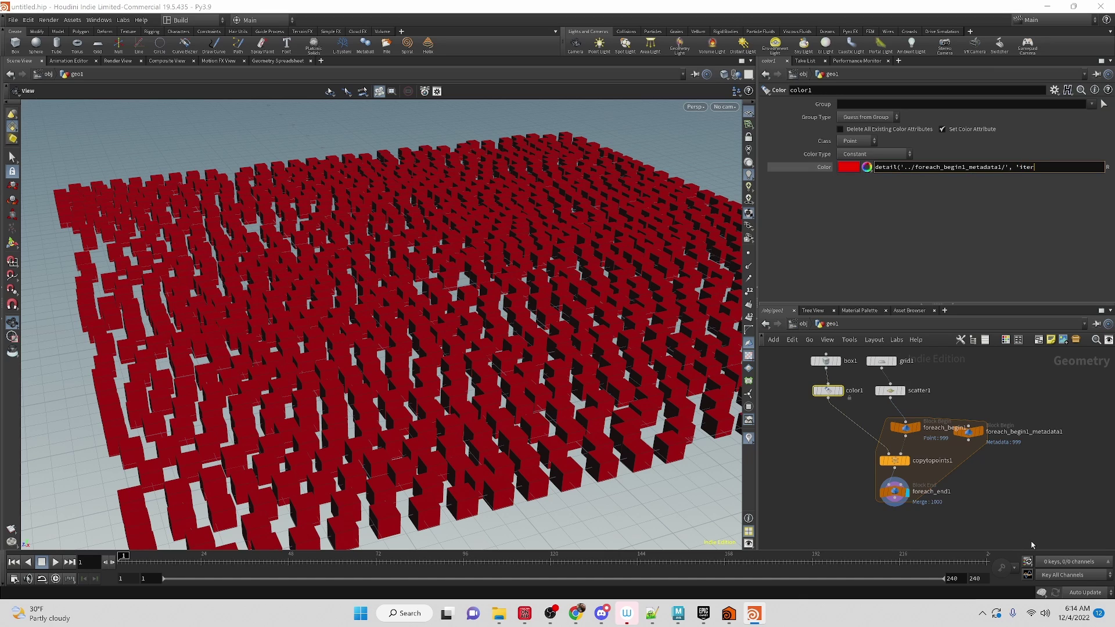
pyautogui.write("ation', 0")
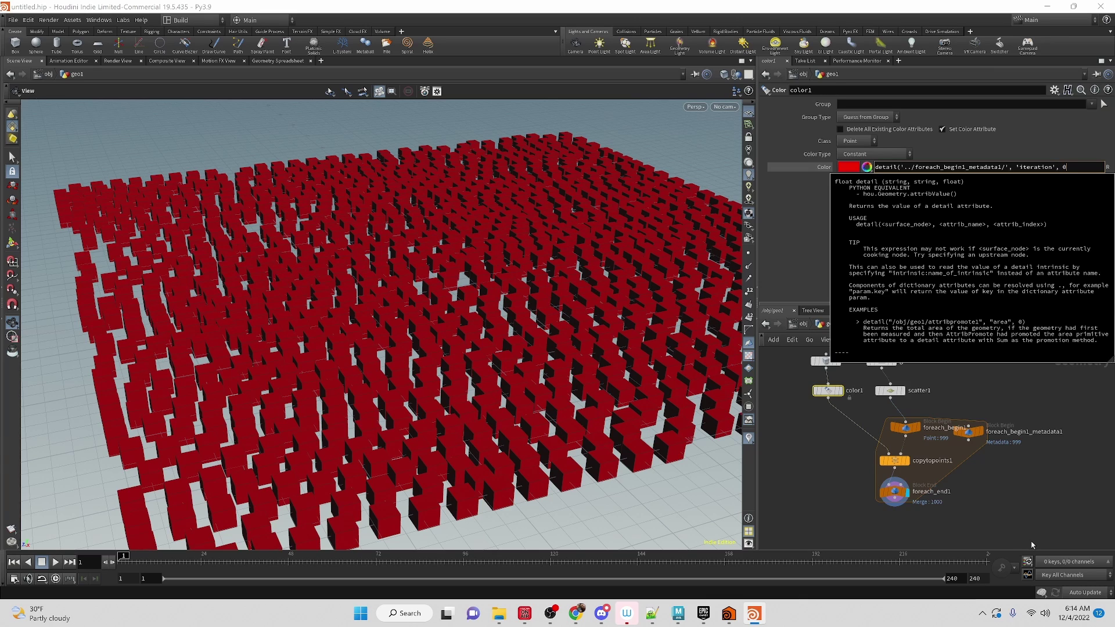
pyautogui.press('Return')
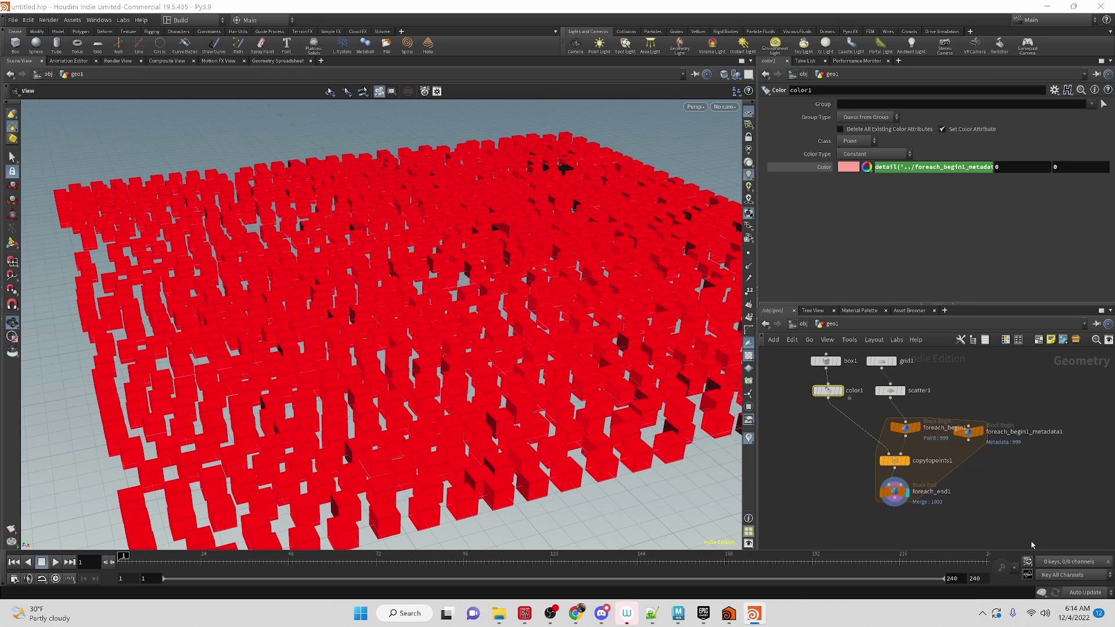
# - Wrap the Color node's red-channel expression in rand(), giving rand(detail('../foreach_begin1_metadata1/', 'iteration', 0))
pyautogui.moveTo(486, 244); pyautogui.dragTo(541, 256)
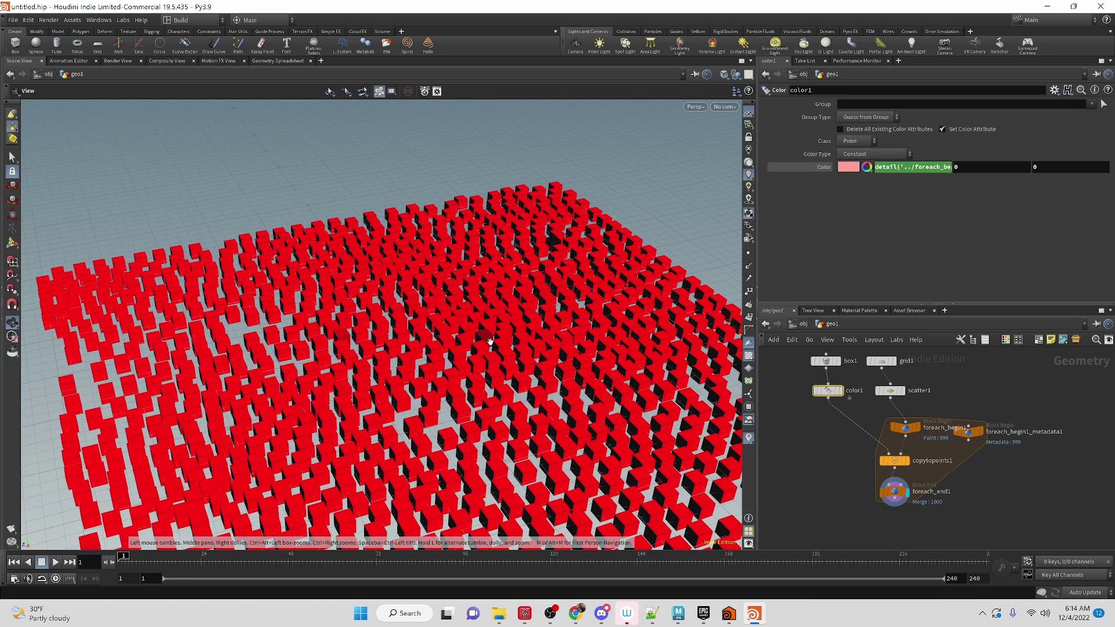
pyautogui.moveTo(539, 332); pyautogui.dragTo(531, 245)
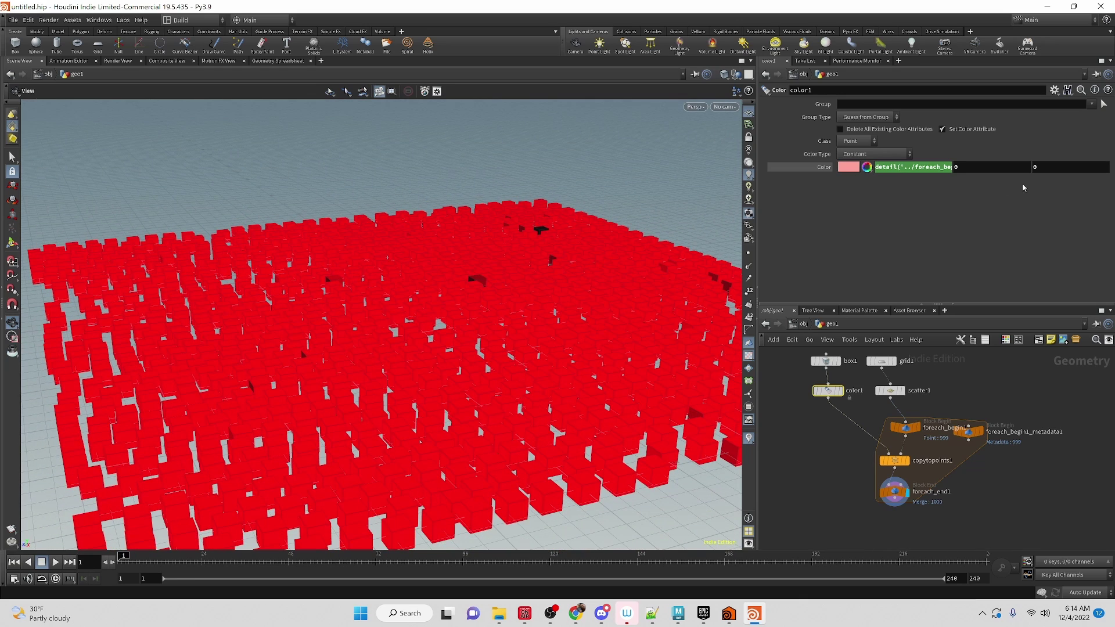
pyautogui.click(878, 169)
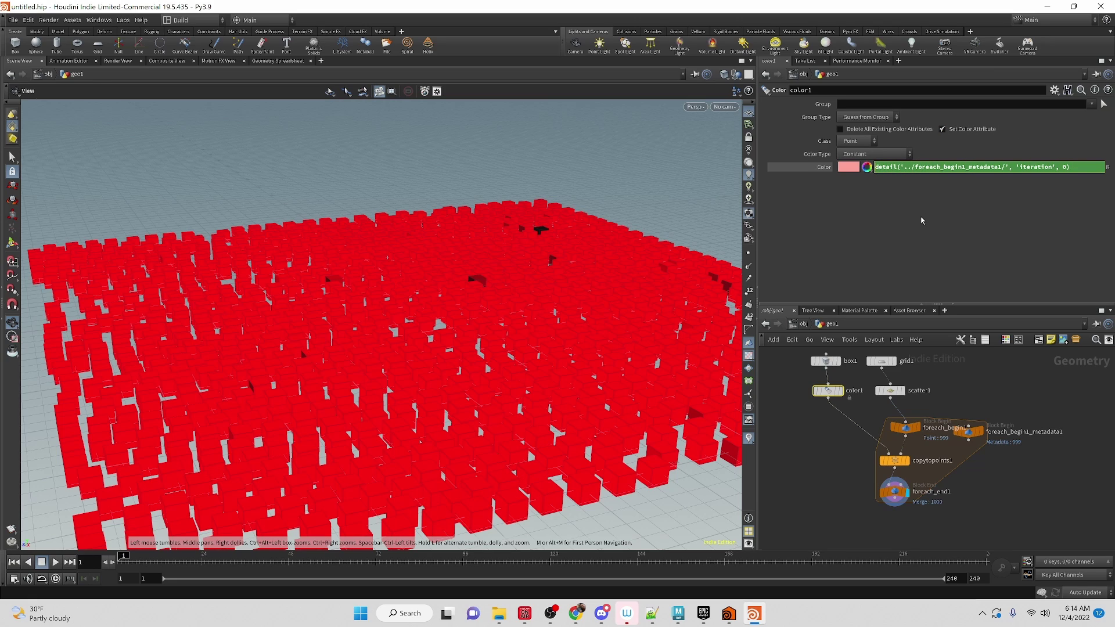
pyautogui.write('rand(')
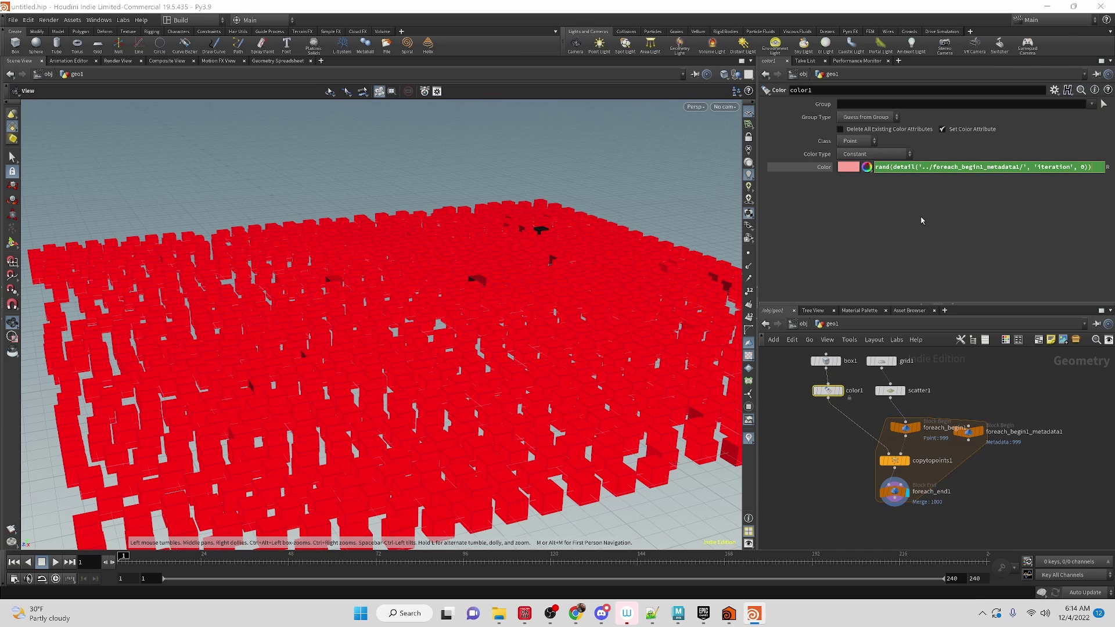
pyautogui.press('Return')
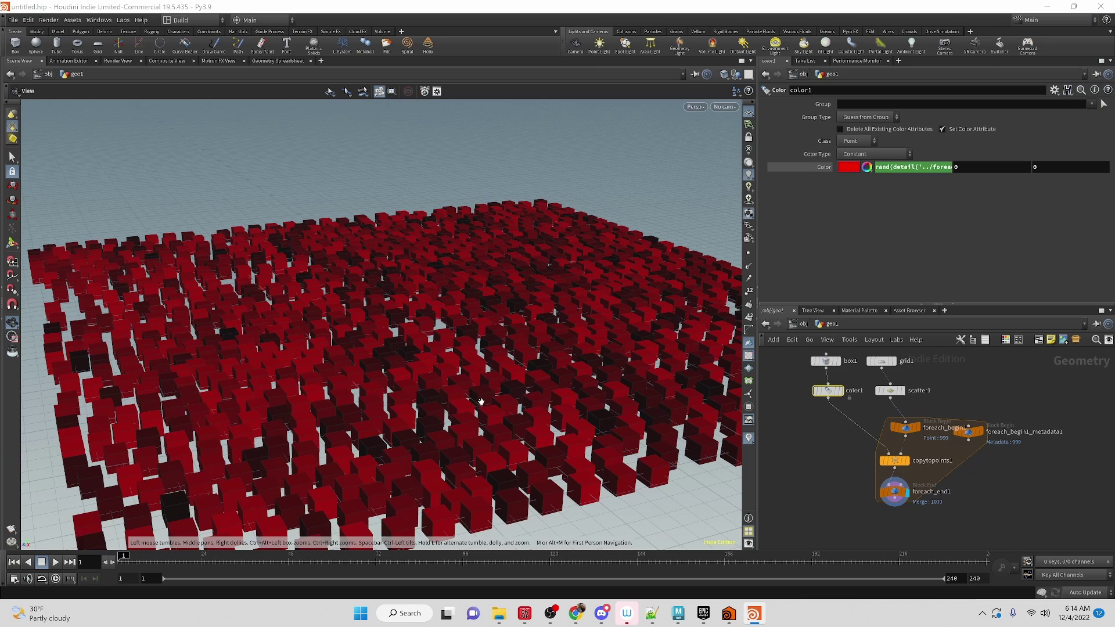
# - Copy the red-channel expression into the Color node's green channel with a seed offset: rand(detail('../foreach_begin1_metadata1/', 'iteration', 0)+55)
pyautogui.moveTo(437, 319); pyautogui.dragTo(376, 273)
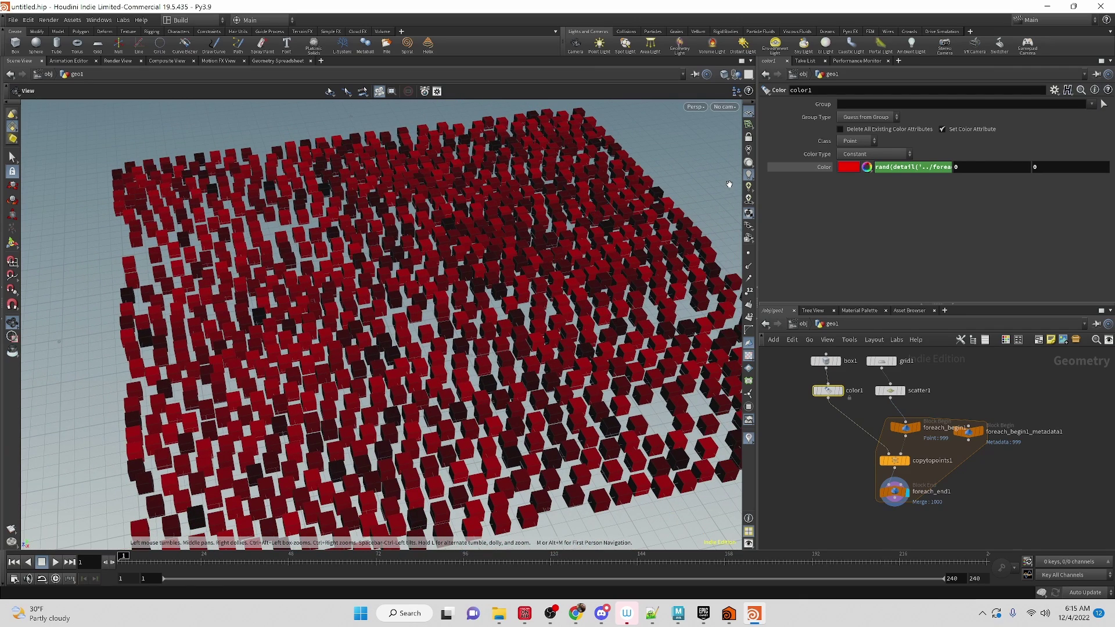
pyautogui.click(923, 168)
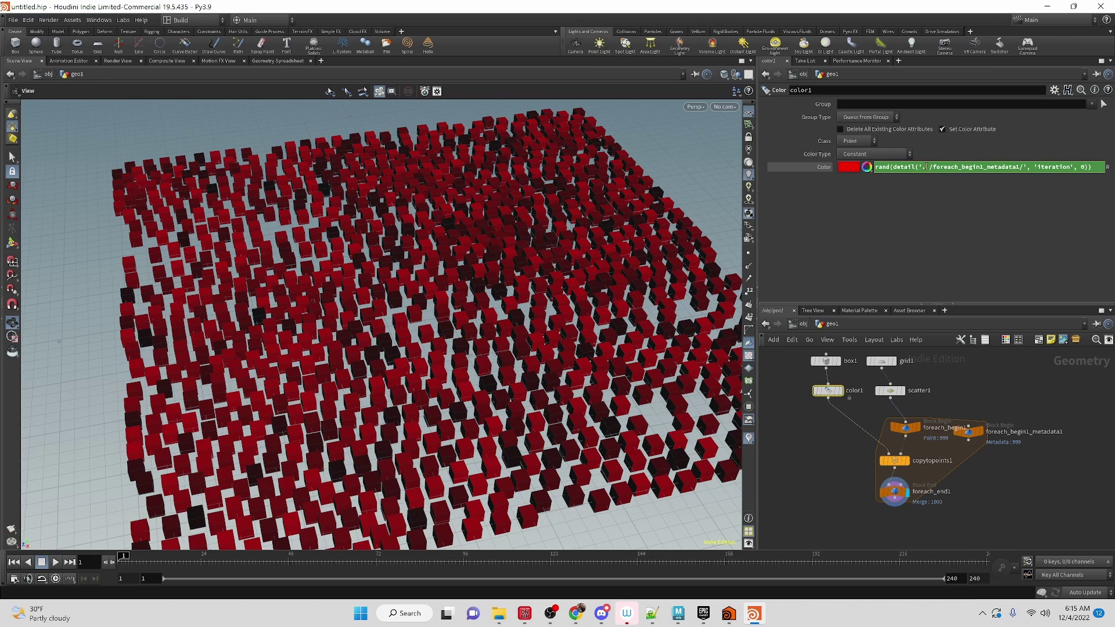
pyautogui.hotkey('ctrl', 'a')
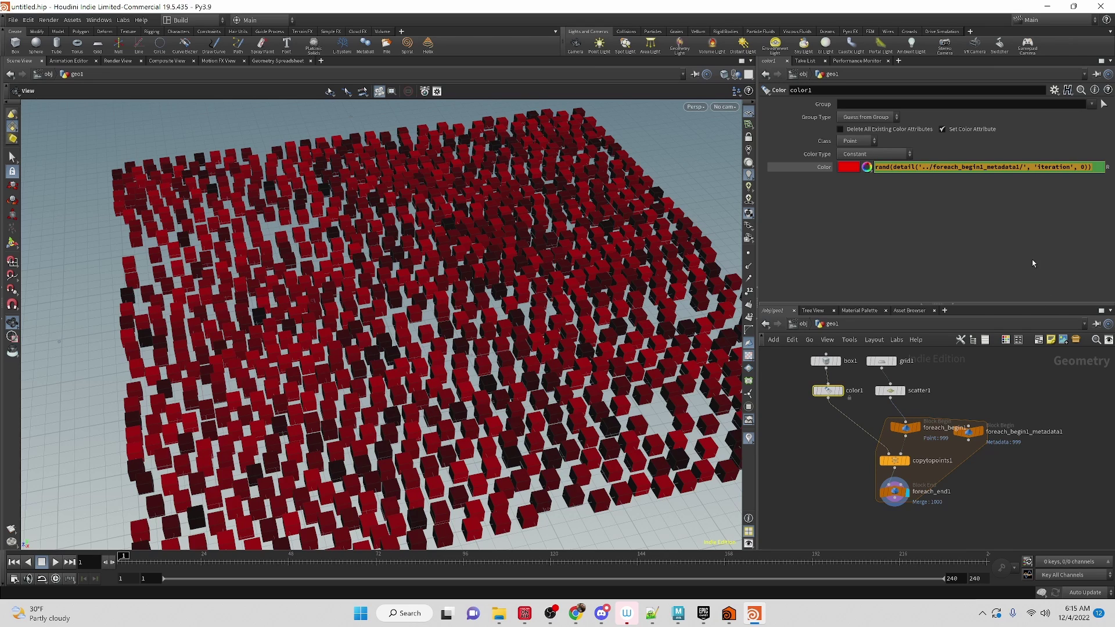
pyautogui.click(994, 229)
pyautogui.click(986, 167)
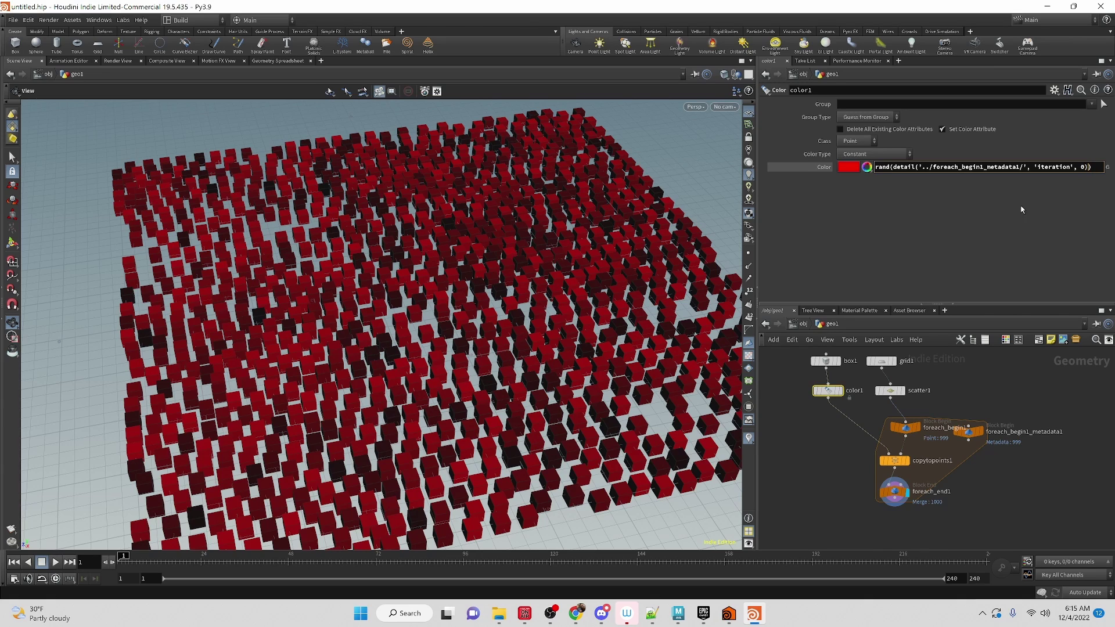
pyautogui.write('+')
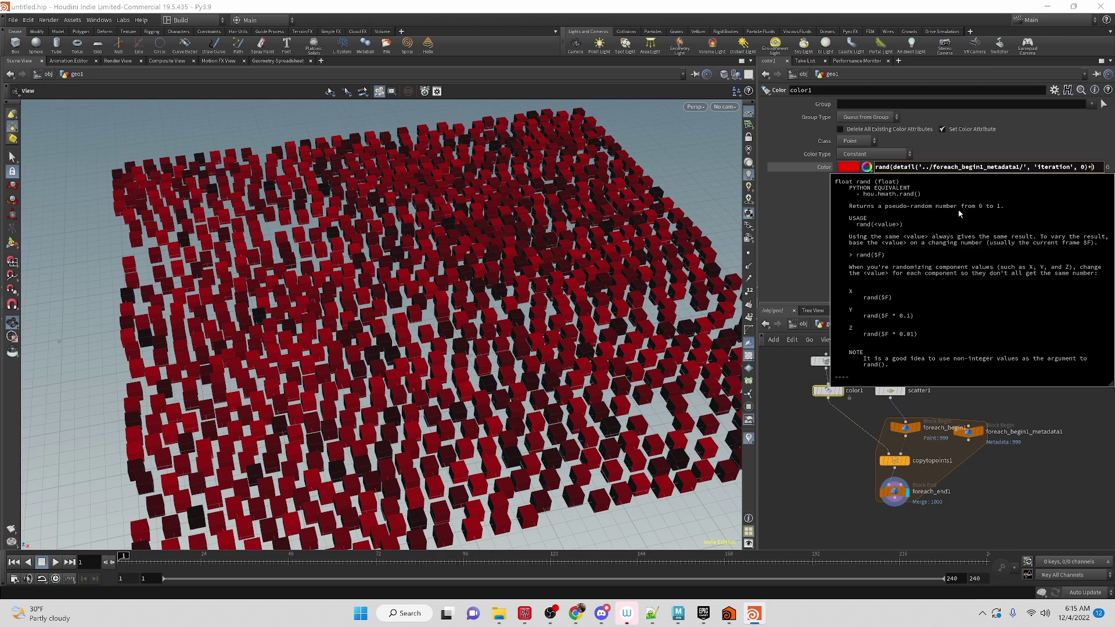
pyautogui.write('55')
pyautogui.press('Return')
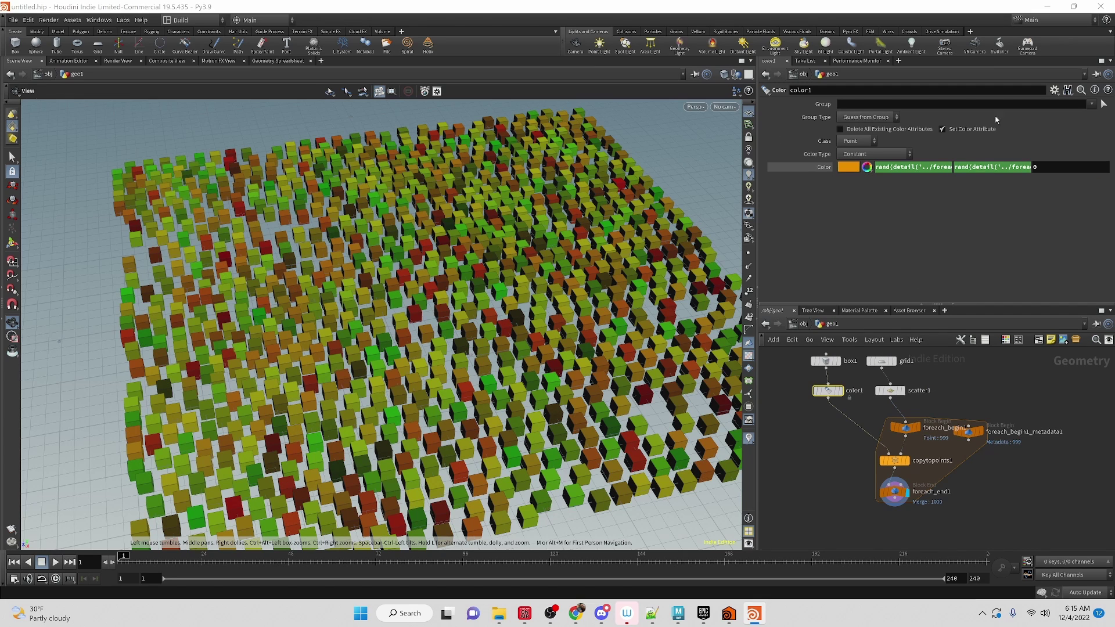
# - Copy the green-channel expression into the Color node's blue channel and set its seed offset to 88
pyautogui.click(1014, 167)
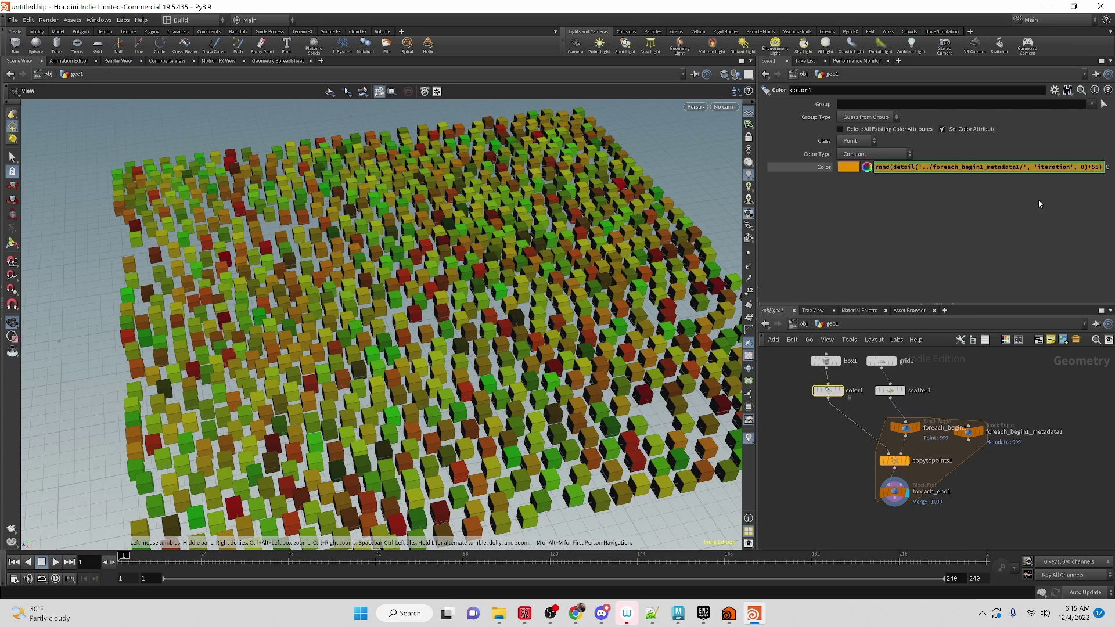
pyautogui.write('0')
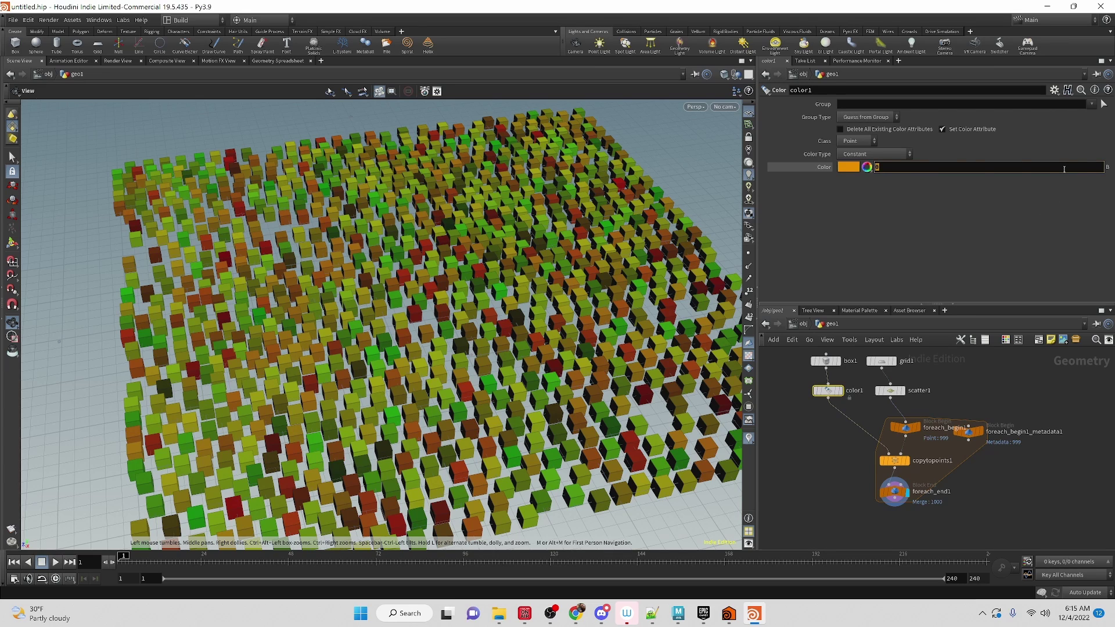
pyautogui.hotkey('ctrl', 'z')
pyautogui.press('Delete')
pyautogui.press('Delete')
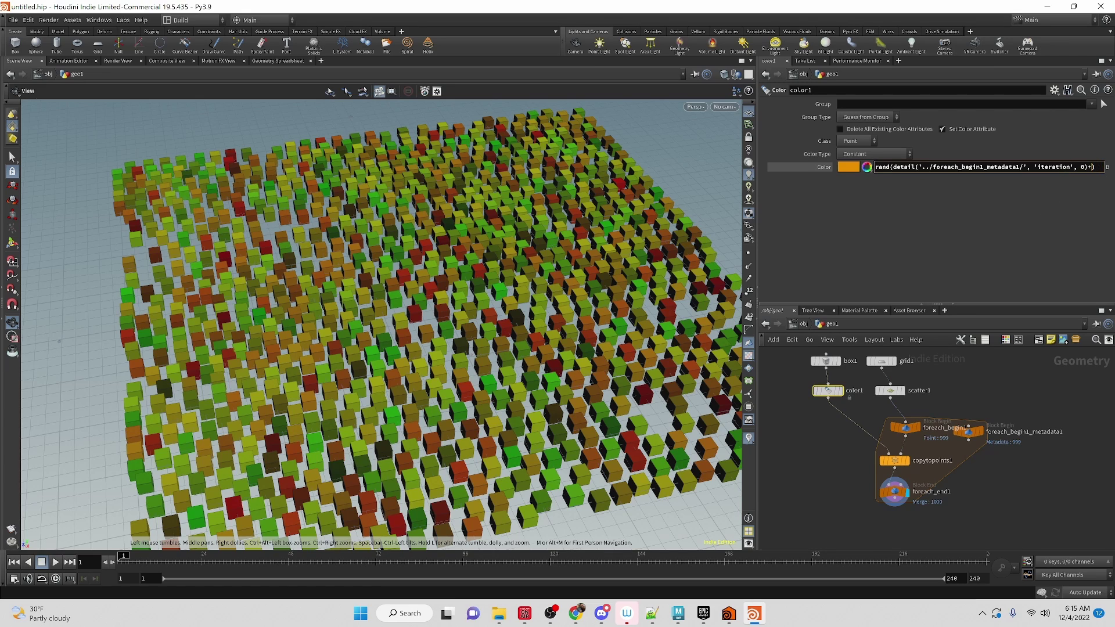
pyautogui.write('88')
pyautogui.press('Return')
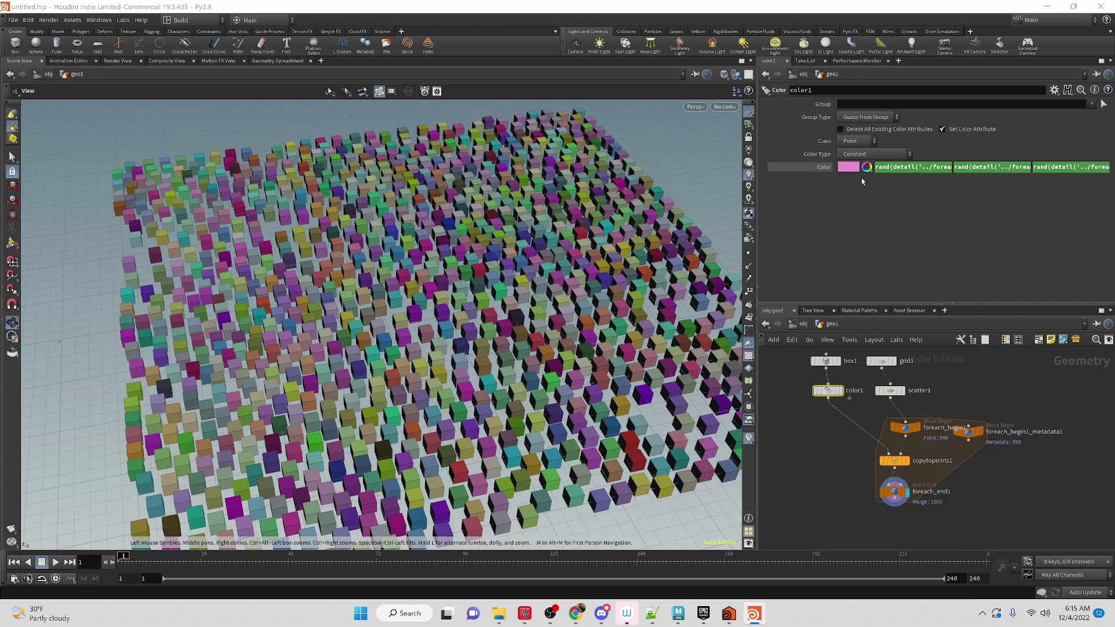
# - Remove the seed offsets from the Color node's green and blue channels, leaving rand(detail('../foreach_begin1_metadata1/', 'iteration', 0)) in both
pyautogui.click(1019, 166)
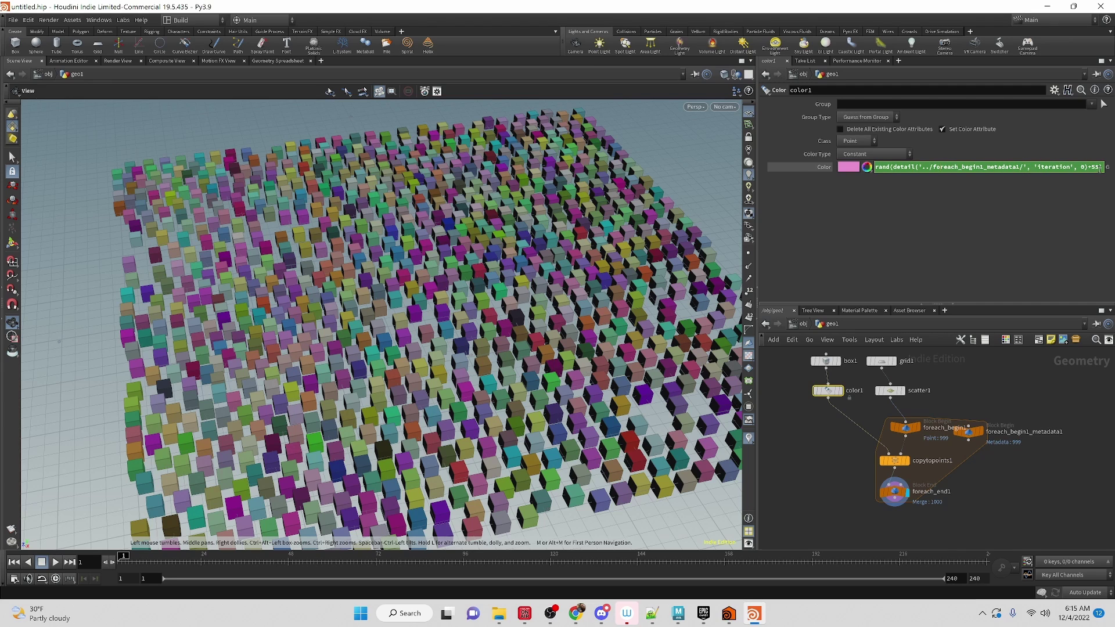
pyautogui.press('BackSpace')
pyautogui.press('BackSpace')
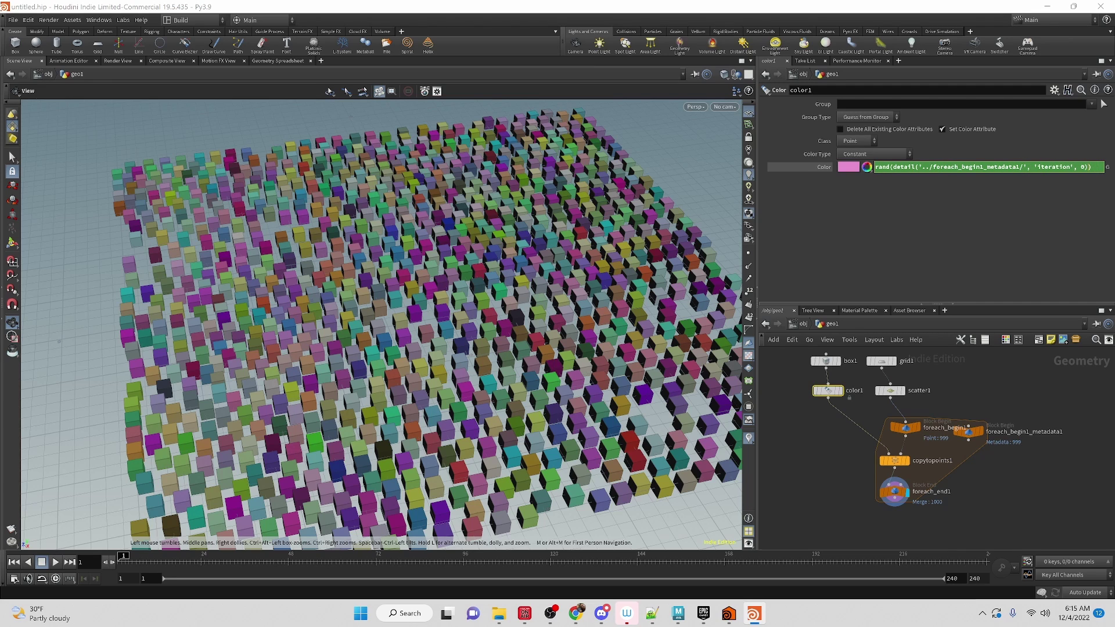
pyautogui.press('Return')
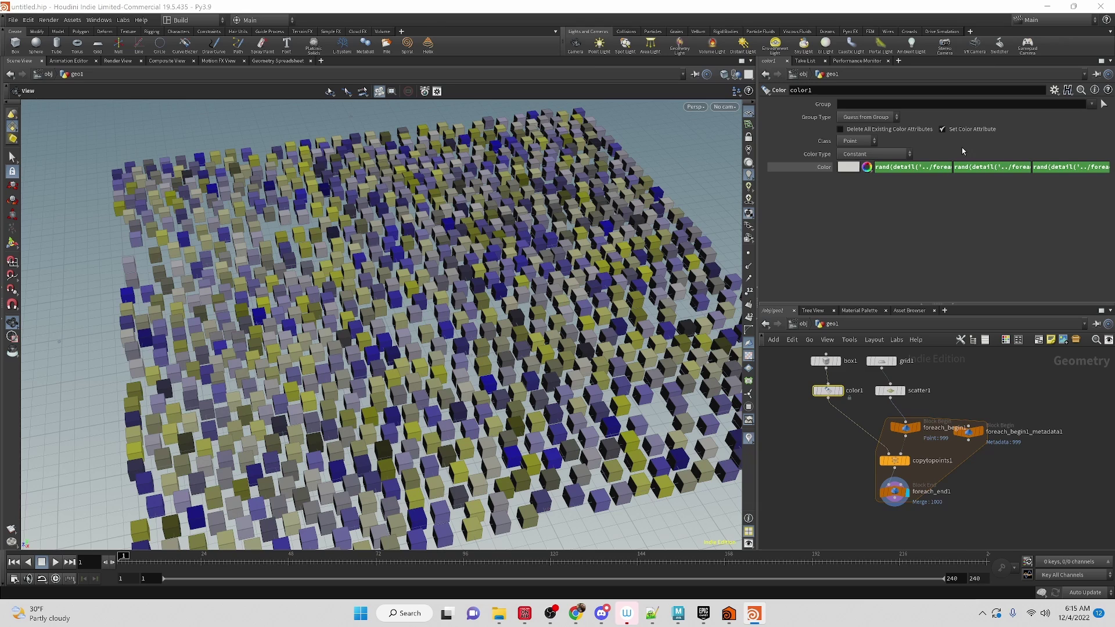
pyautogui.click(1076, 167)
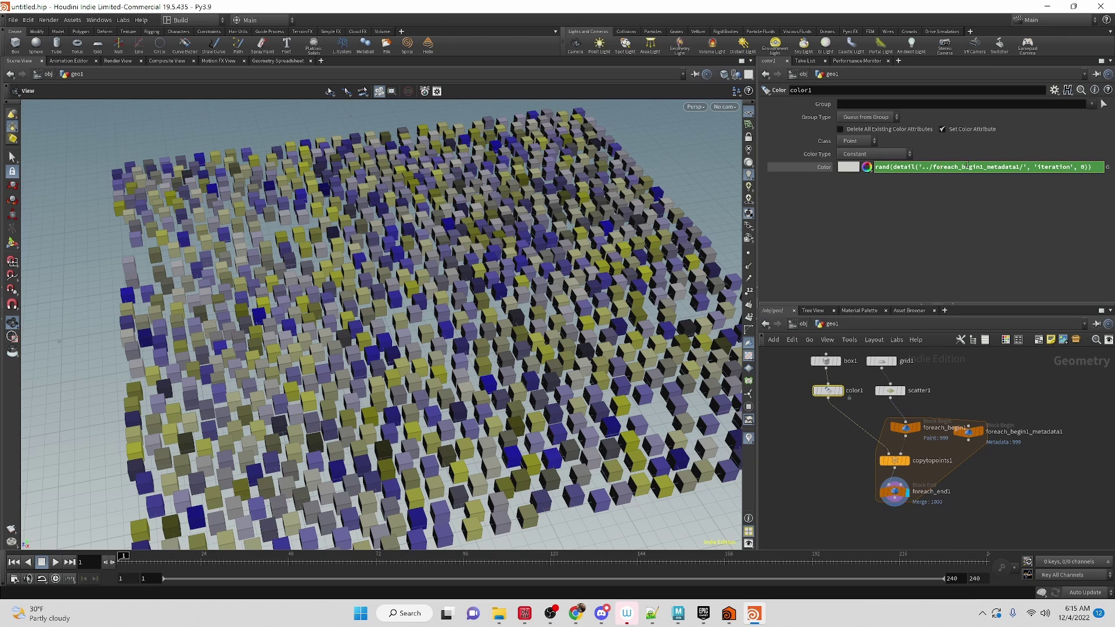
pyautogui.click(1050, 183)
pyautogui.click(1081, 167)
pyautogui.press('Return')
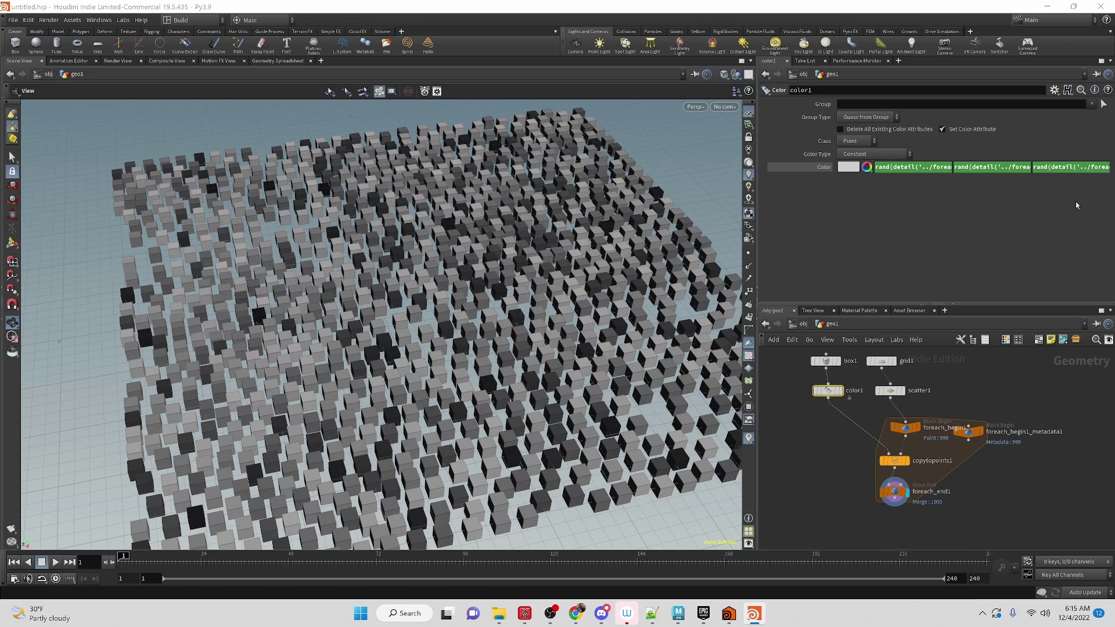
# - Move the metadata node lower beside the loop, then review its detail attributes and the Color node's red-channel expression
pyautogui.moveTo(387, 238); pyautogui.dragTo(479, 251)
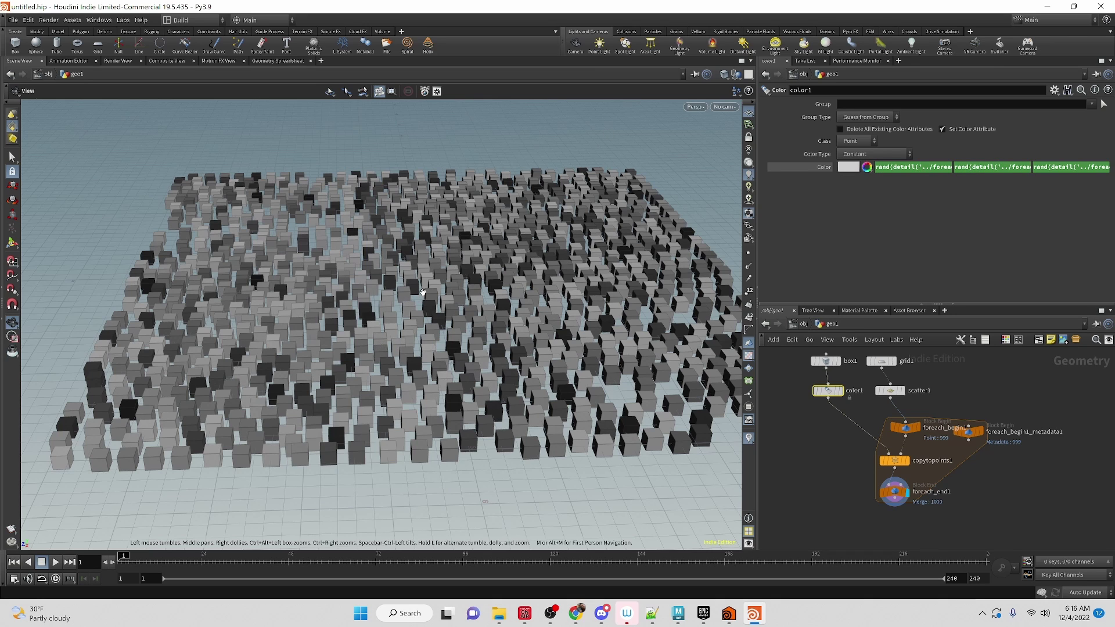
pyautogui.moveTo(539, 225); pyautogui.dragTo(526, 273)
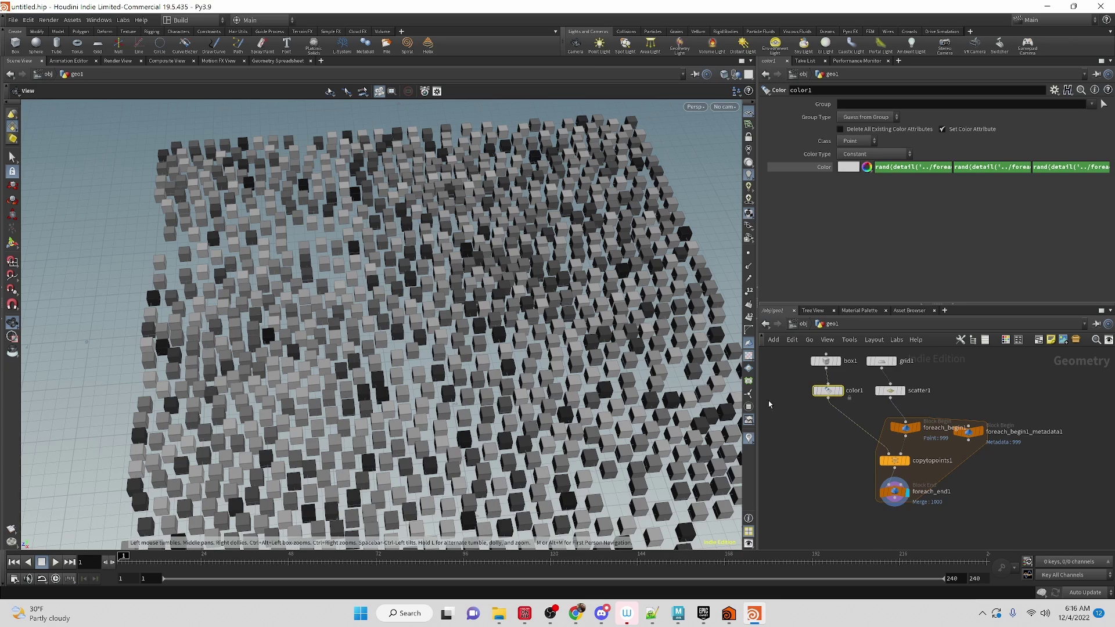
pyautogui.moveTo(619, 346); pyautogui.dragTo(441, 284)
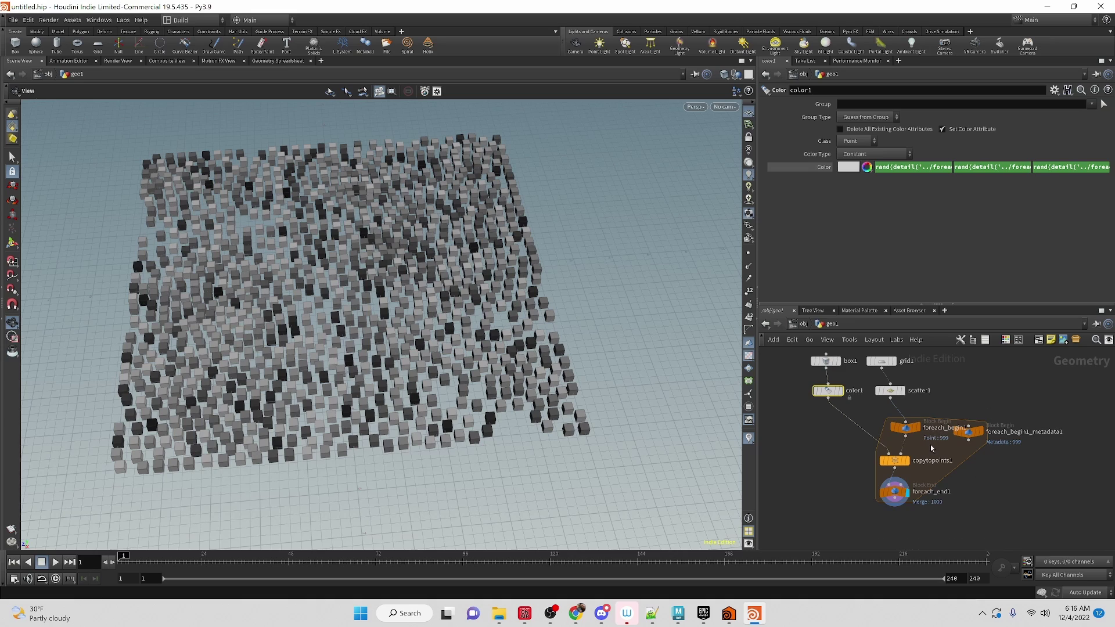
pyautogui.moveTo(1028, 433); pyautogui.dragTo(1029, 454)
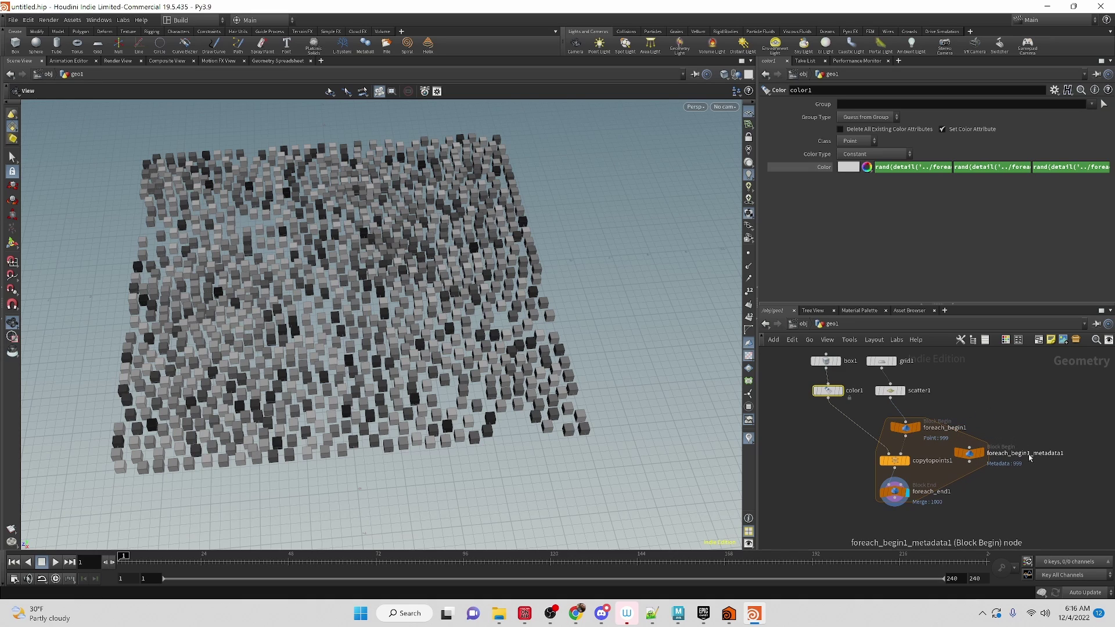
pyautogui.click(963, 453)
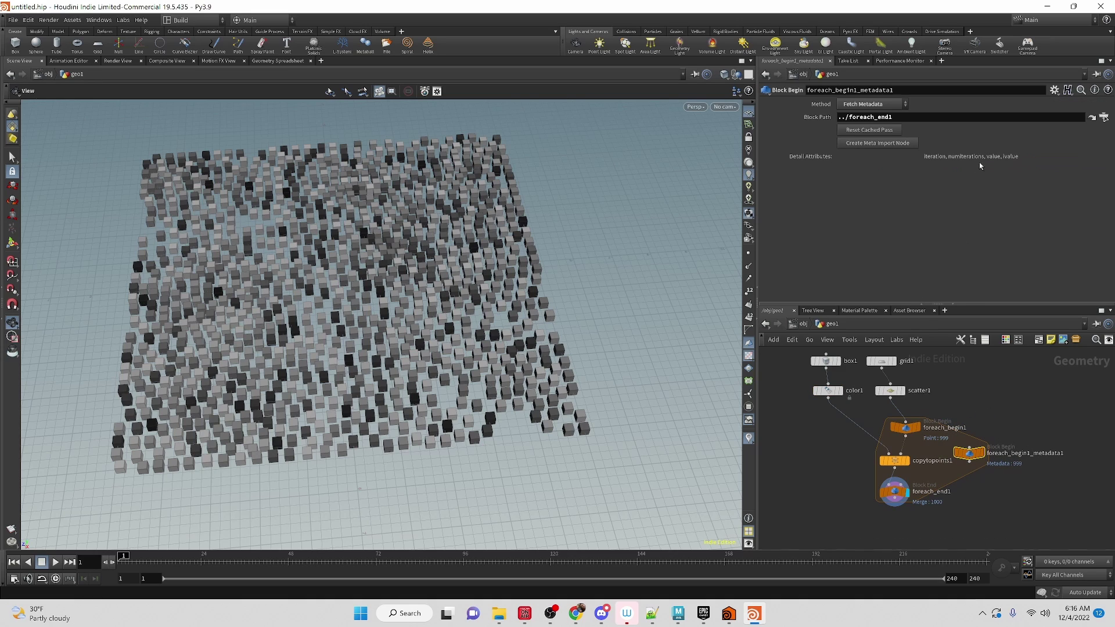
pyautogui.click(829, 391)
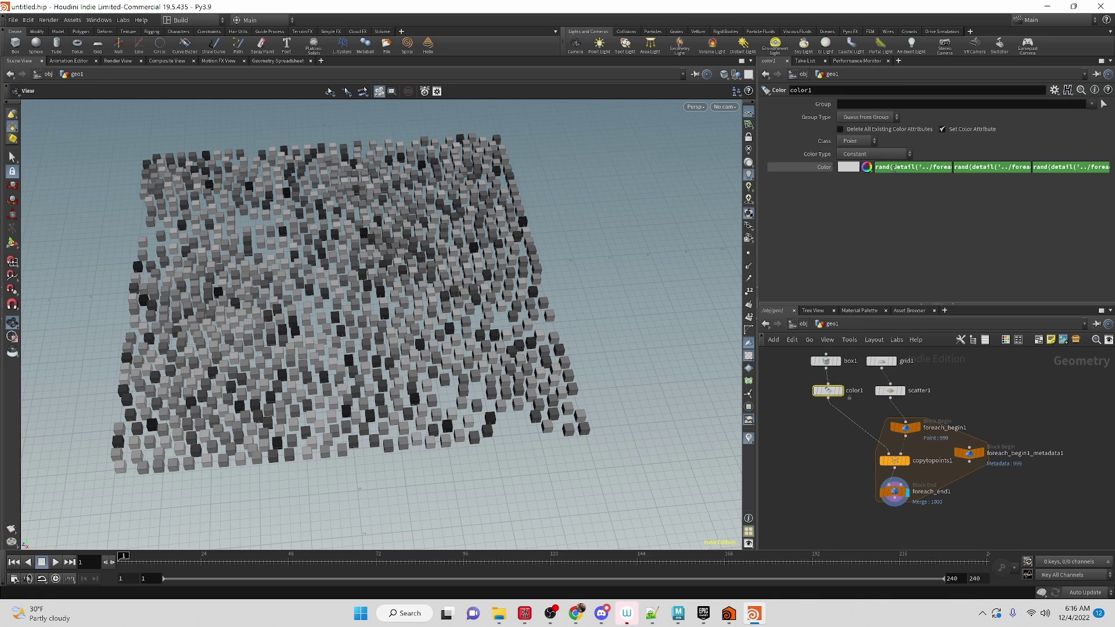
pyautogui.click(900, 168)
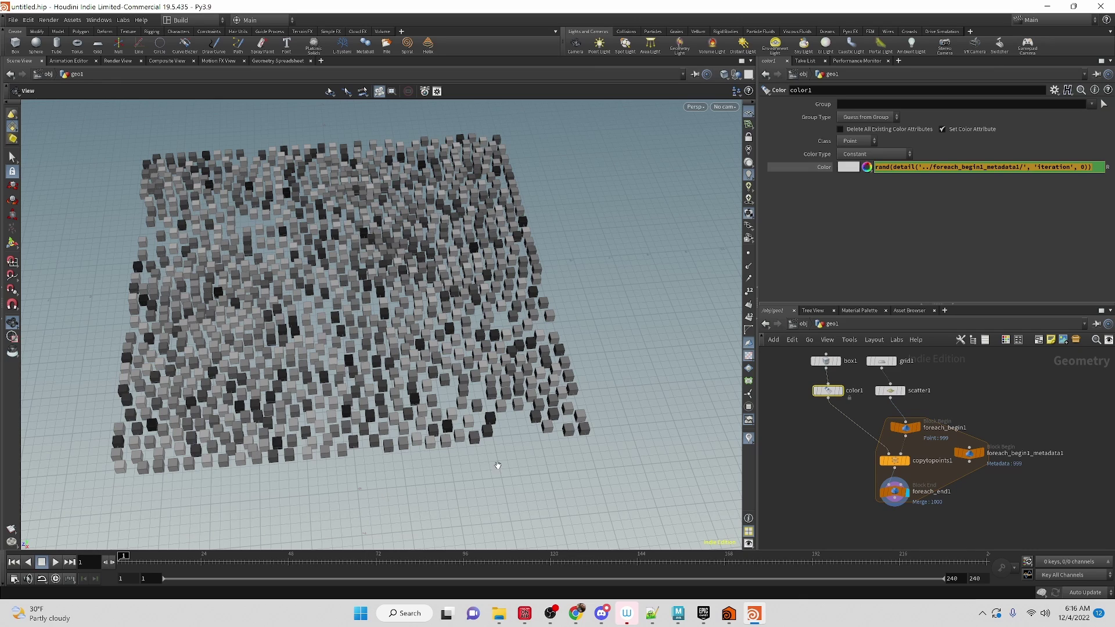
pyautogui.click(927, 190)
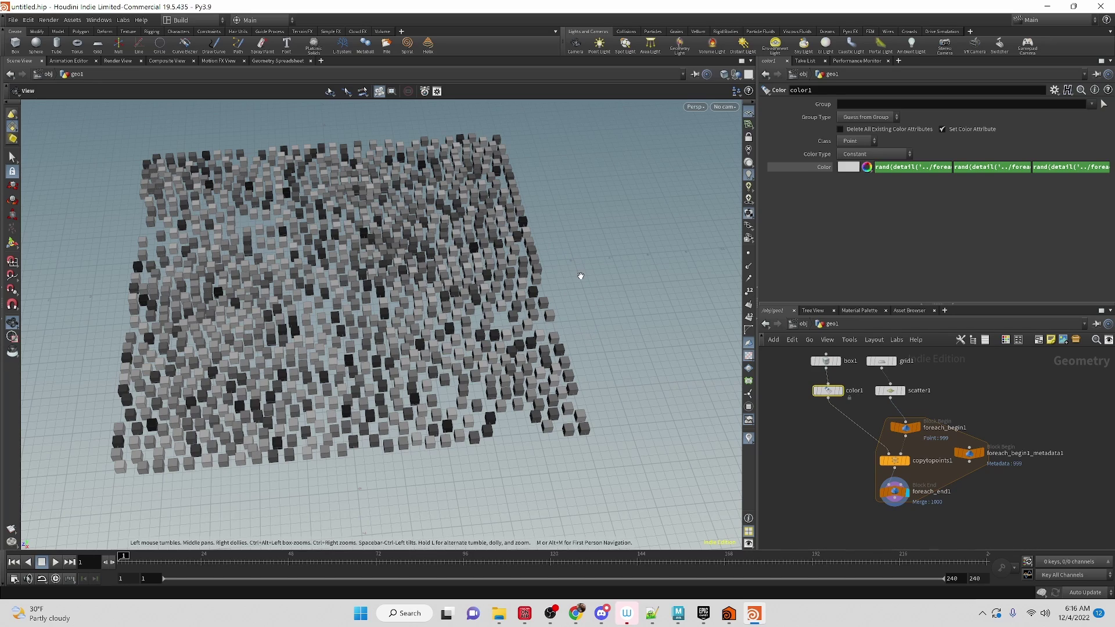
# - Move the grid and scatter nodes together to sit above the For-Each begin node in the network
pyautogui.moveTo(580, 279); pyautogui.dragTo(603, 255)
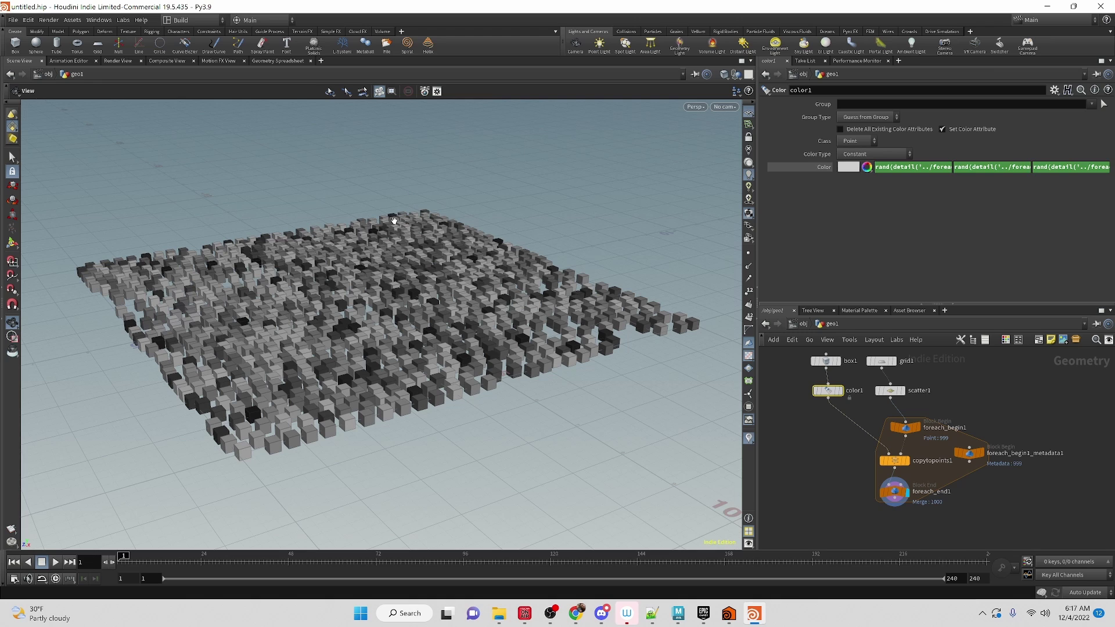
pyautogui.moveTo(408, 235); pyautogui.dragTo(387, 249, button='middle')
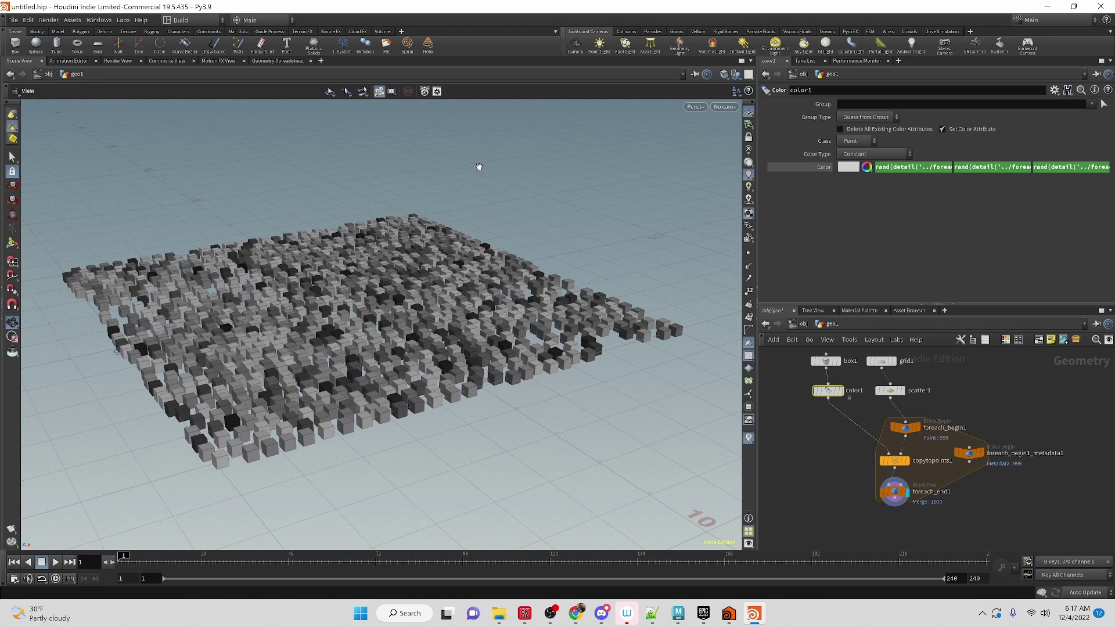
pyautogui.moveTo(479, 167); pyautogui.dragTo(487, 229)
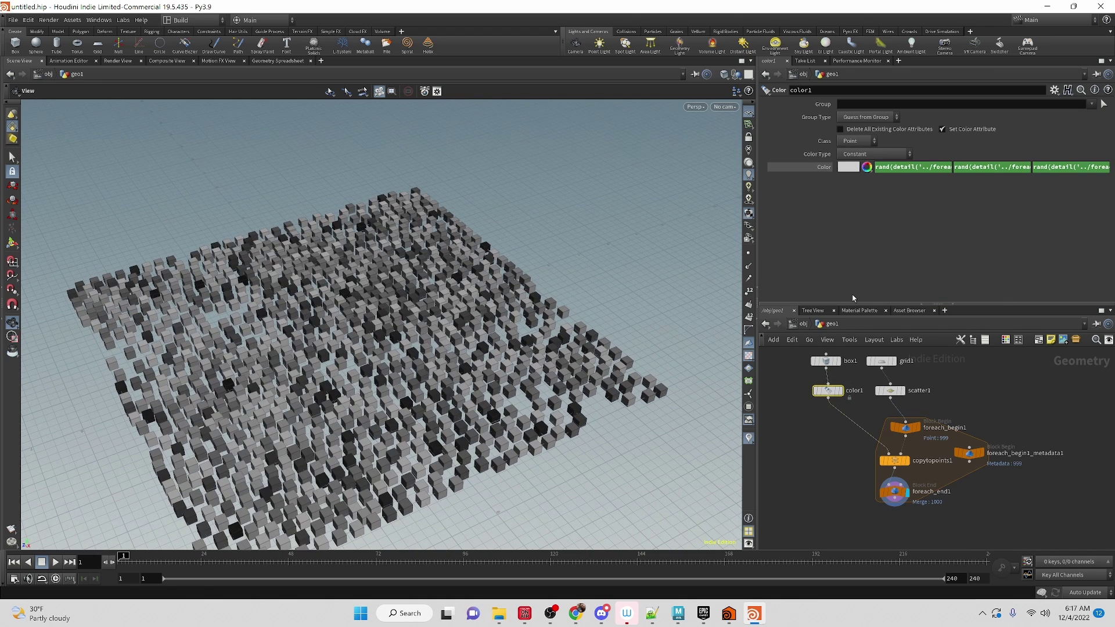
pyautogui.moveTo(905, 398)
pyautogui.mouseDown()
pyautogui.moveTo(861, 347)
pyautogui.moveTo(890, 391)
pyautogui.moveTo(915, 395)
pyautogui.mouseUp()
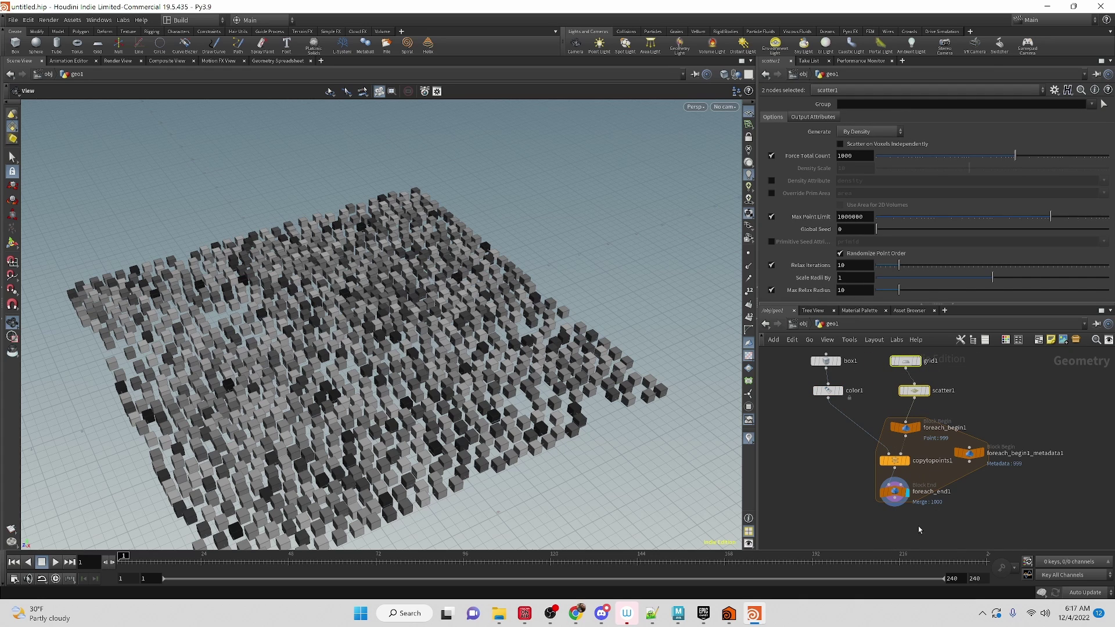
pyautogui.moveTo(620, 411); pyautogui.dragTo(652, 362, button='middle')
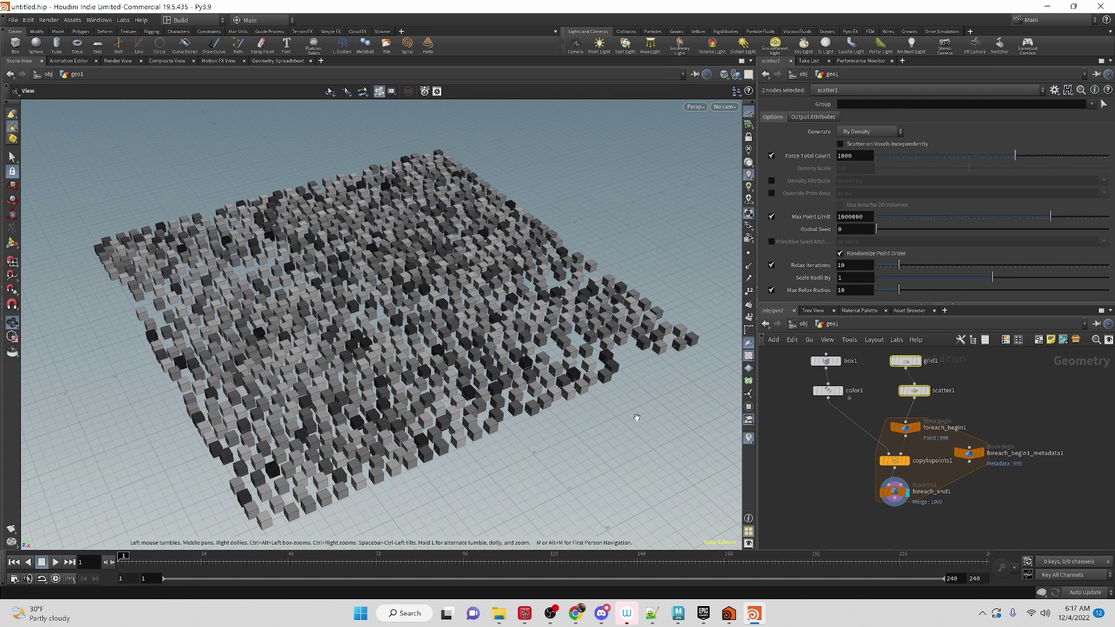